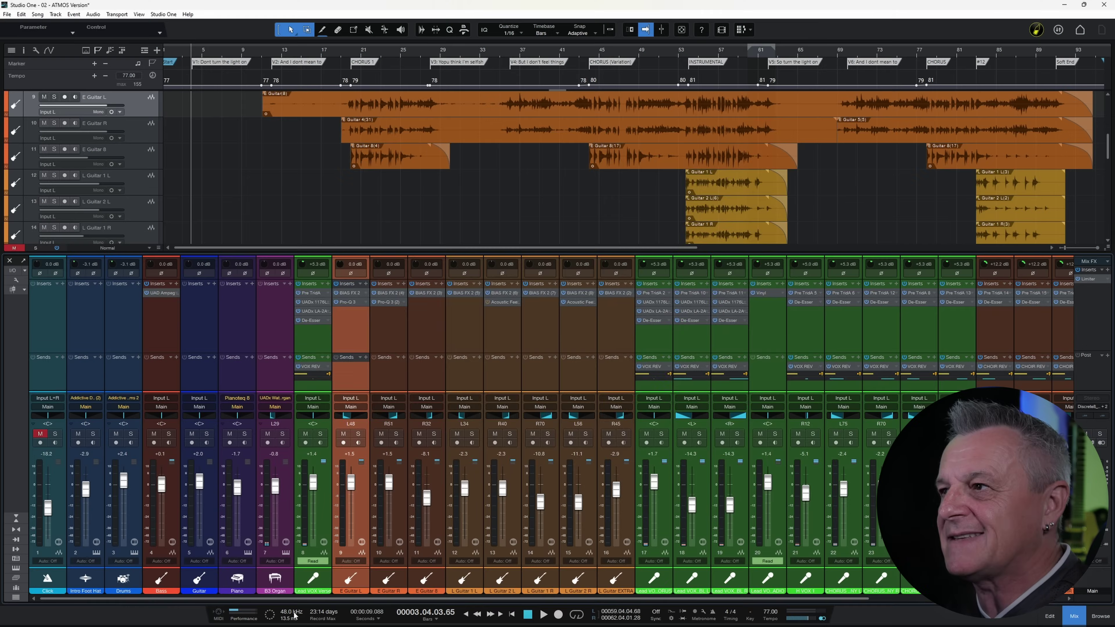
Review the audio device options, including its driver control panel, and the song's hardware output assignments
left_click(292, 613)
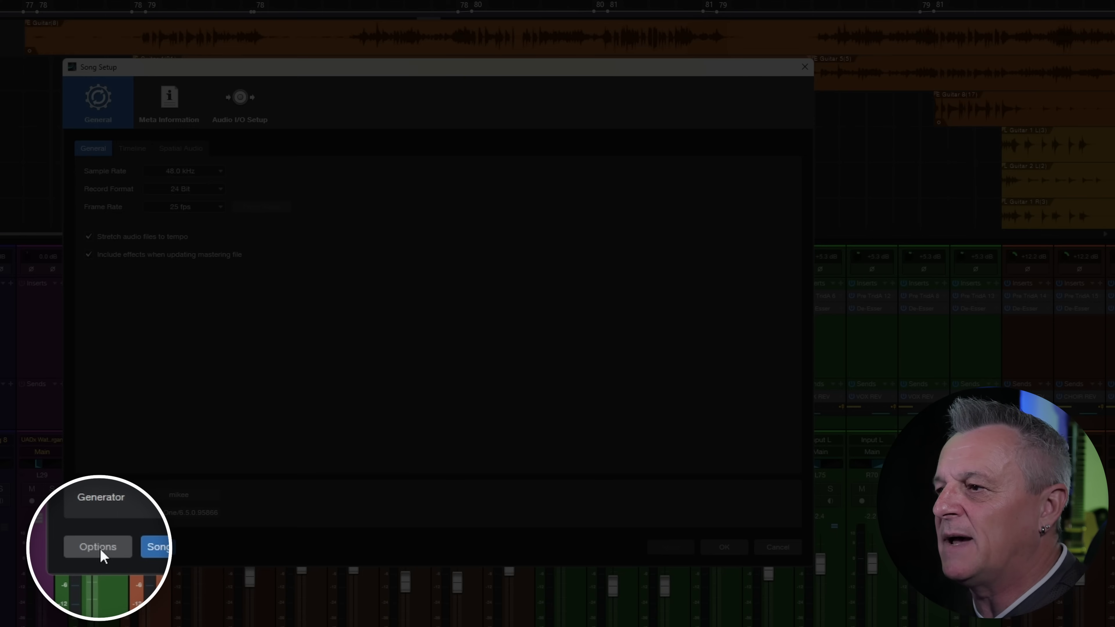
left_click(98, 547)
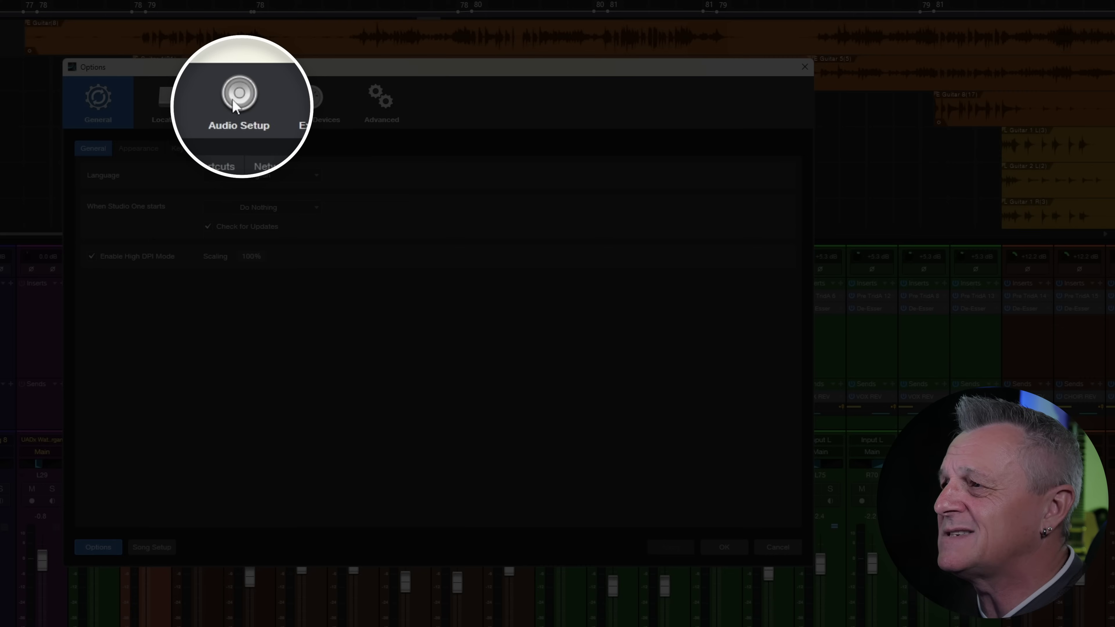
left_click(240, 98)
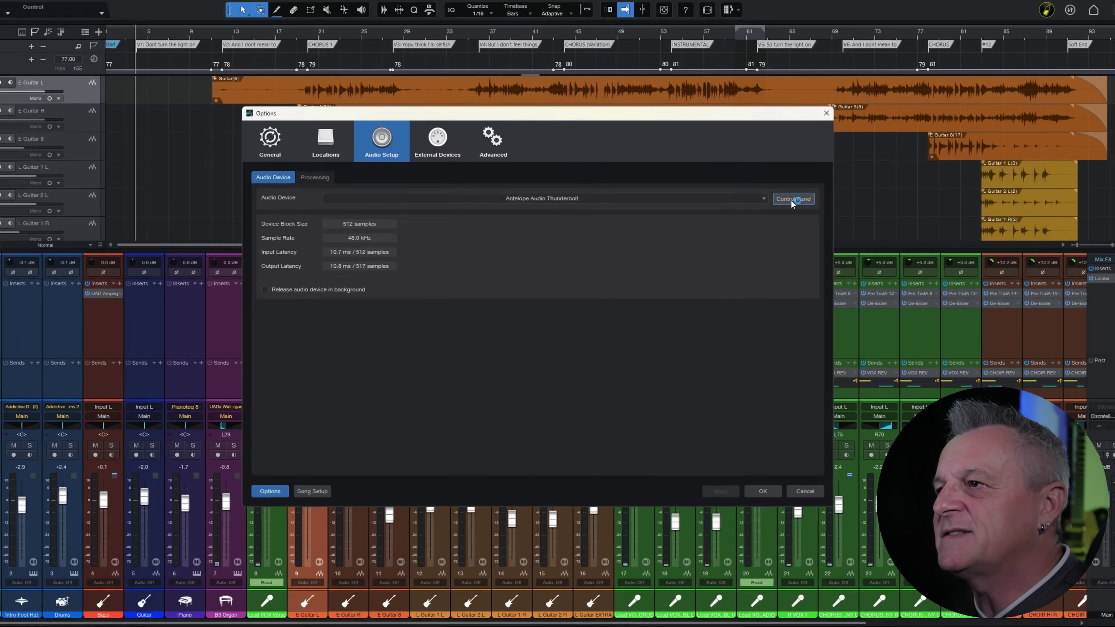
left_click(763, 177)
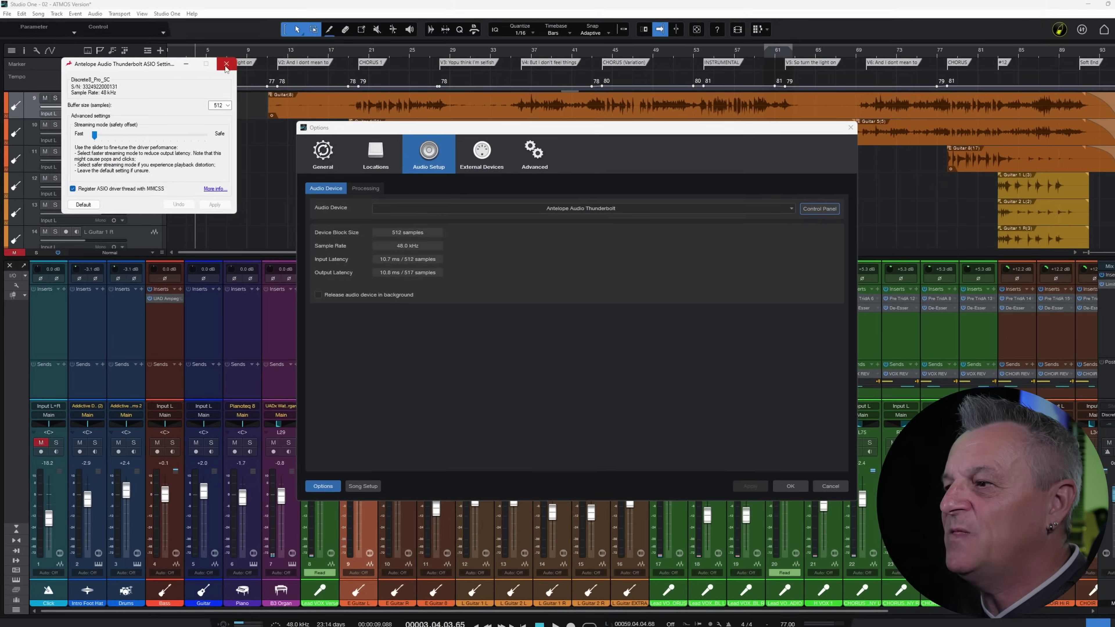
left_click(483, 91)
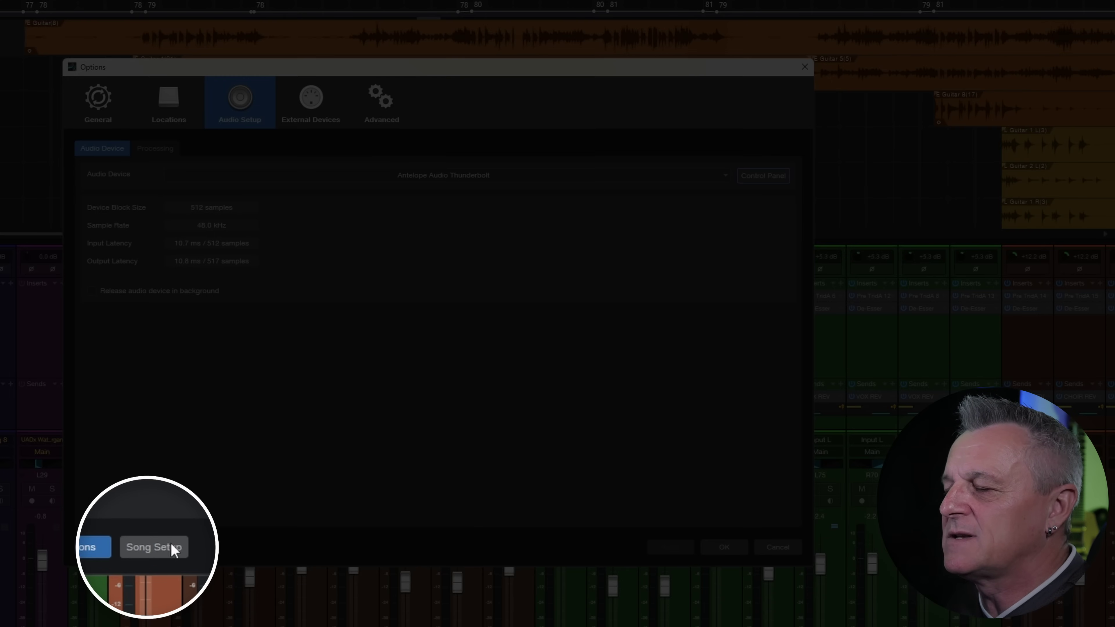
left_click(158, 547)
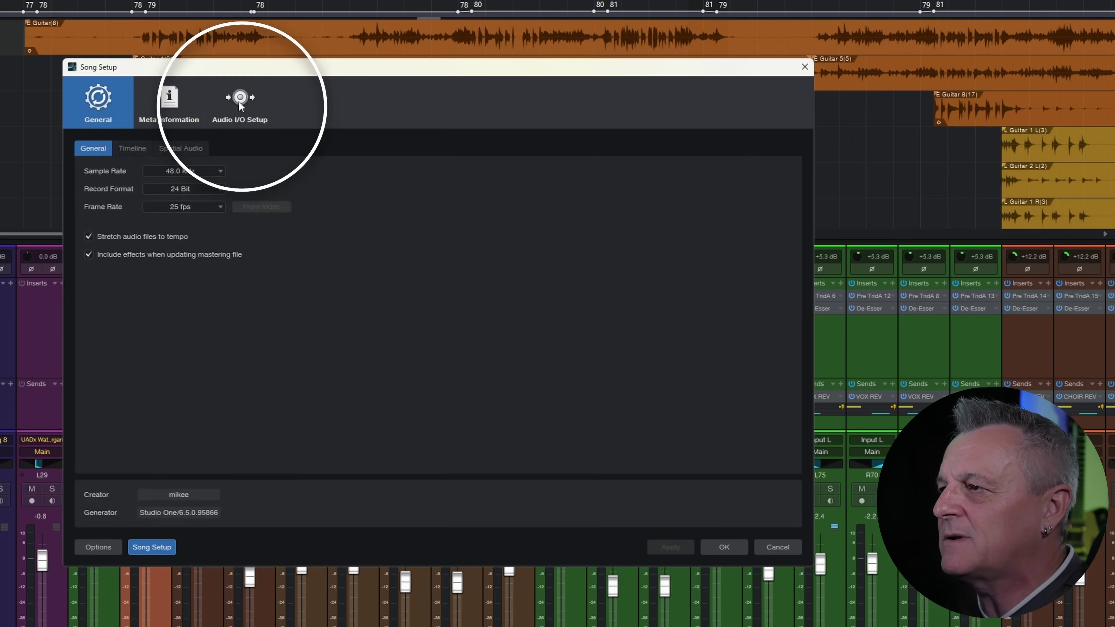
left_click(239, 101)
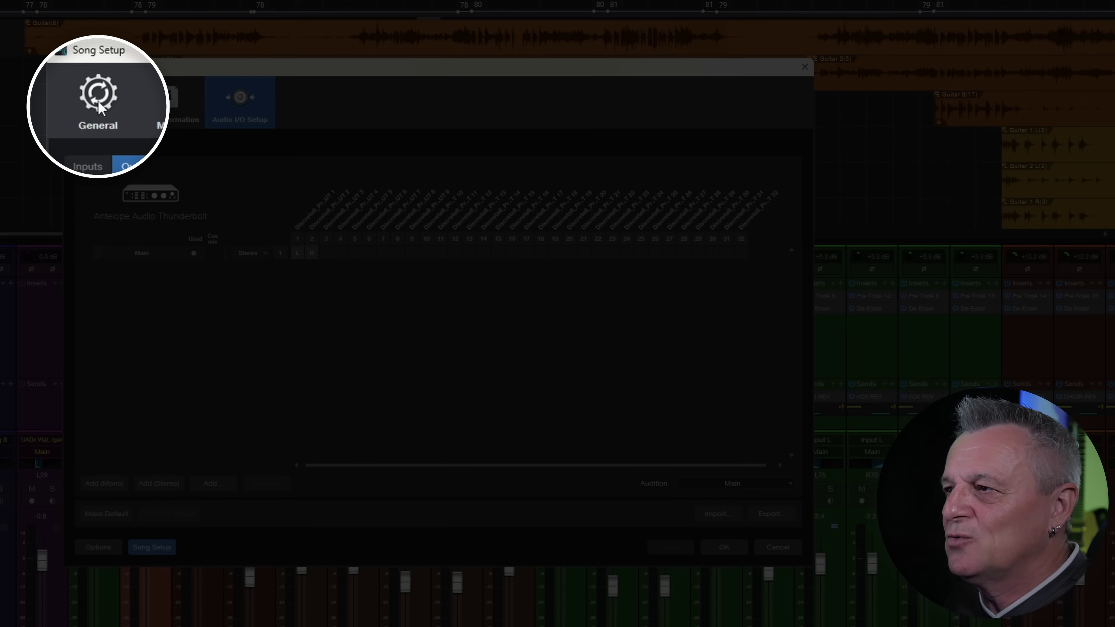
Set the song's spatial audio mode to Dolby Atmos with a 7.1.4 output format and apply the setup
left_click(99, 101)
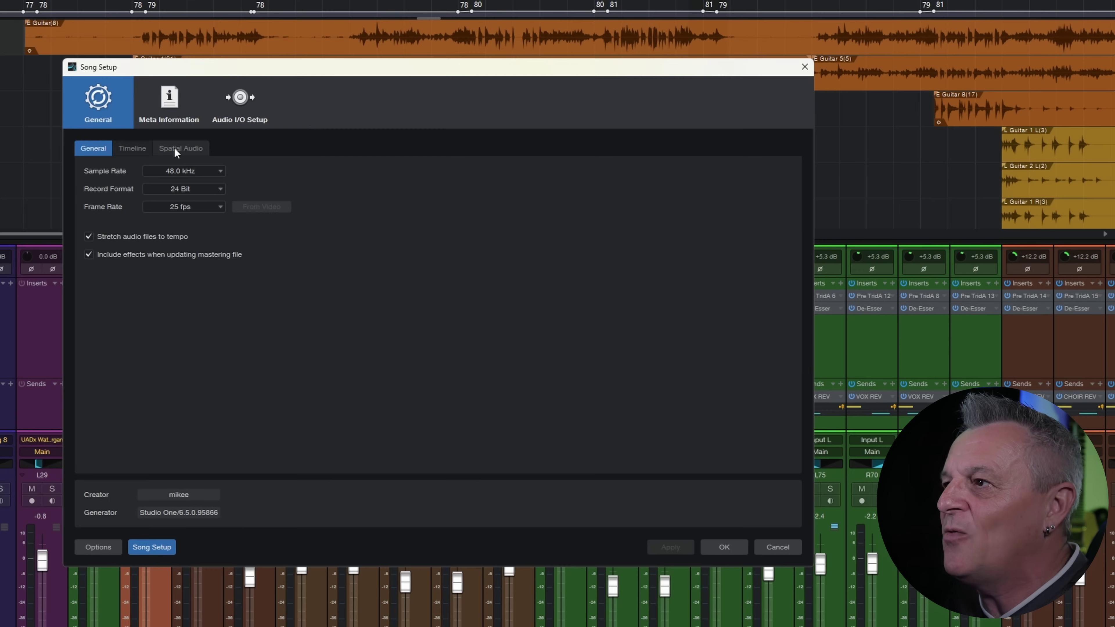
left_click(176, 150)
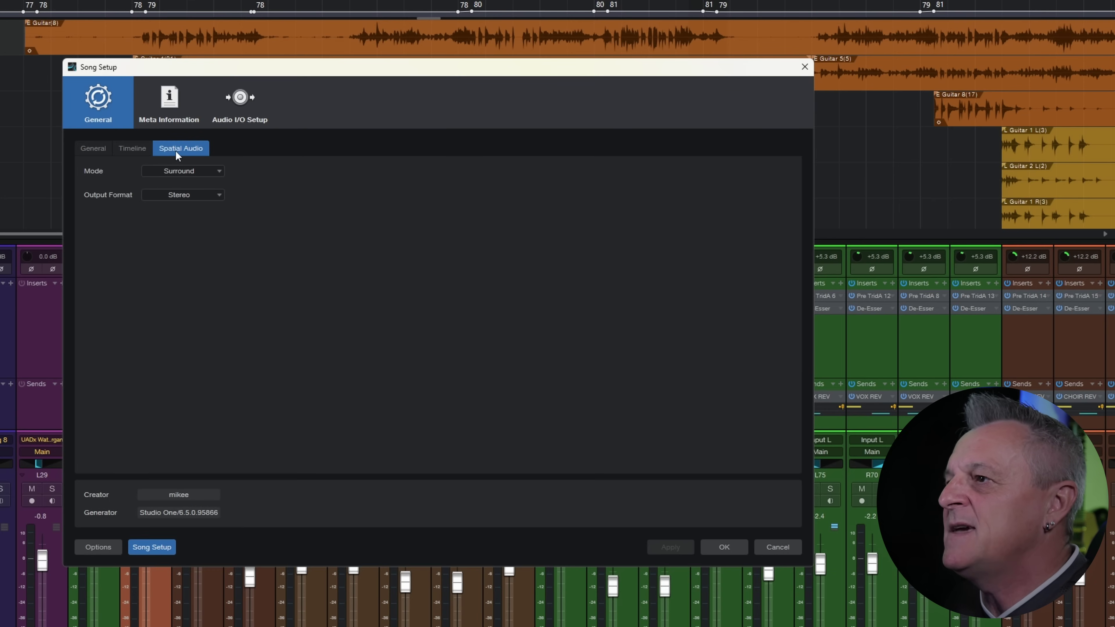
left_click(183, 172)
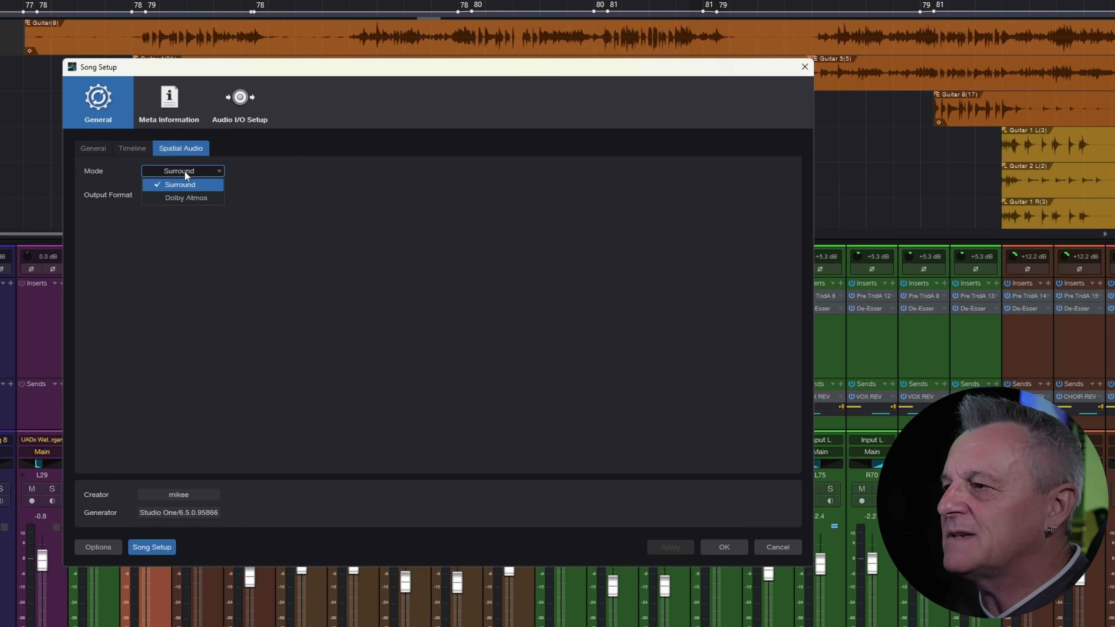
left_click(197, 199)
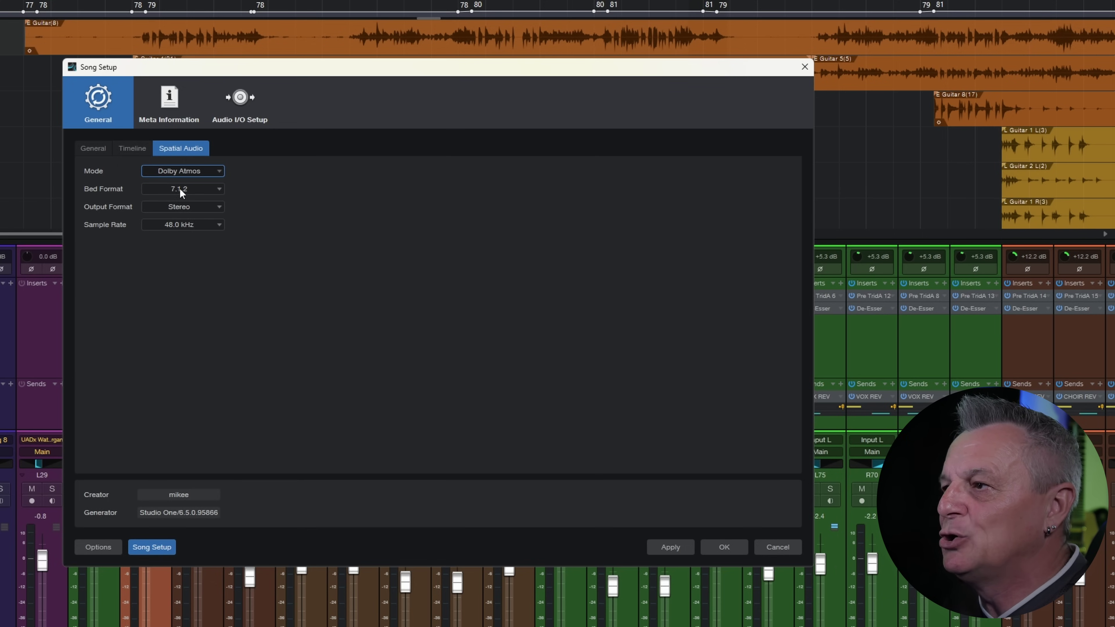
left_click(187, 207)
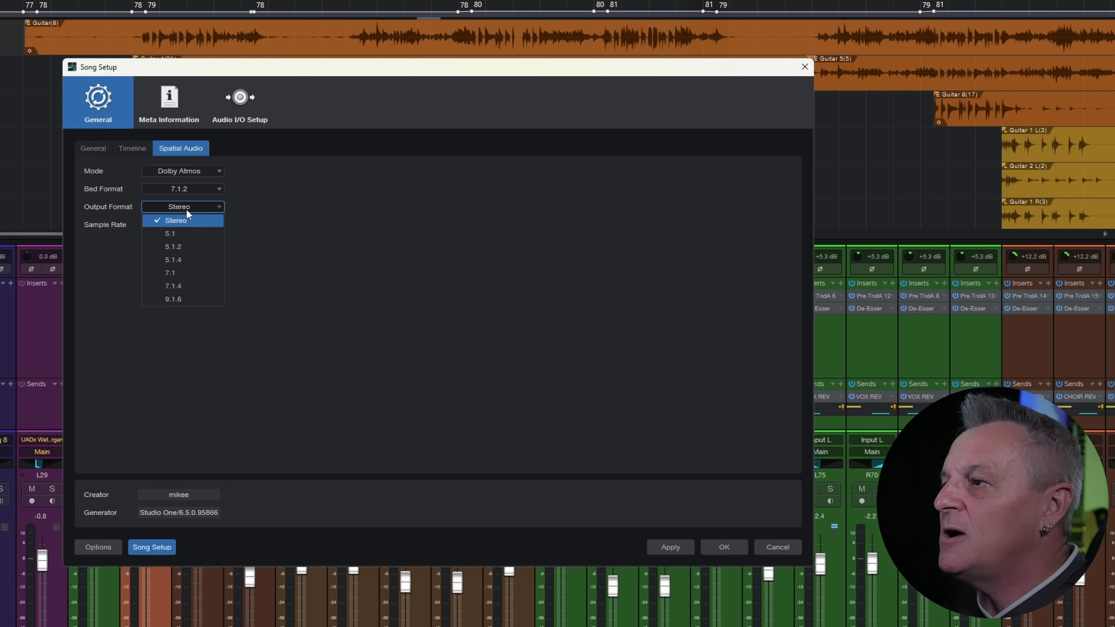
left_click(184, 286)
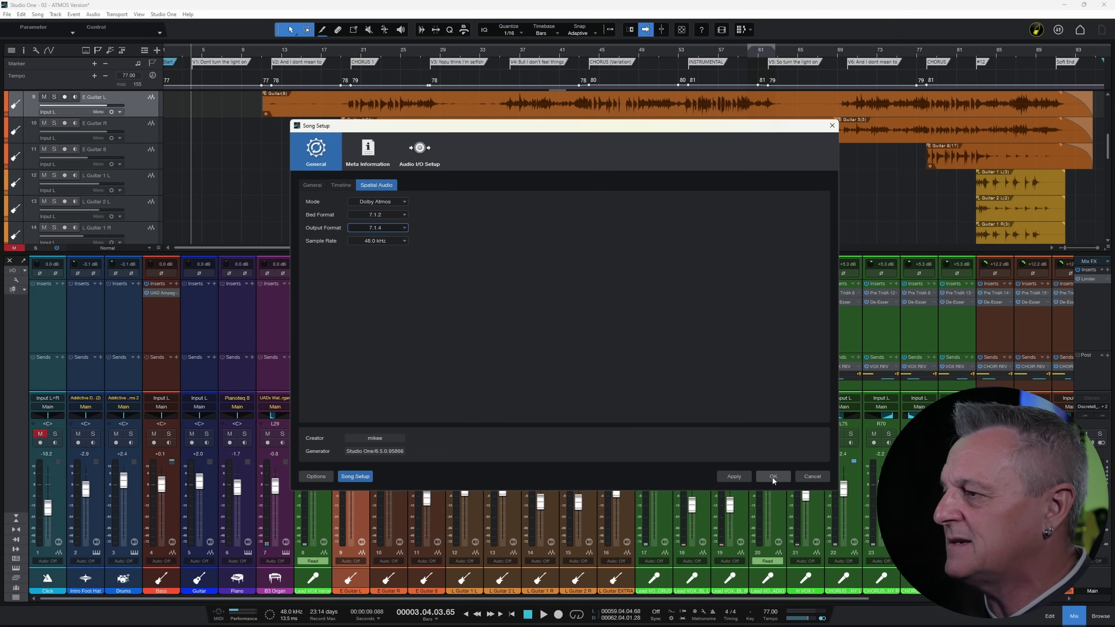
left_click(724, 547)
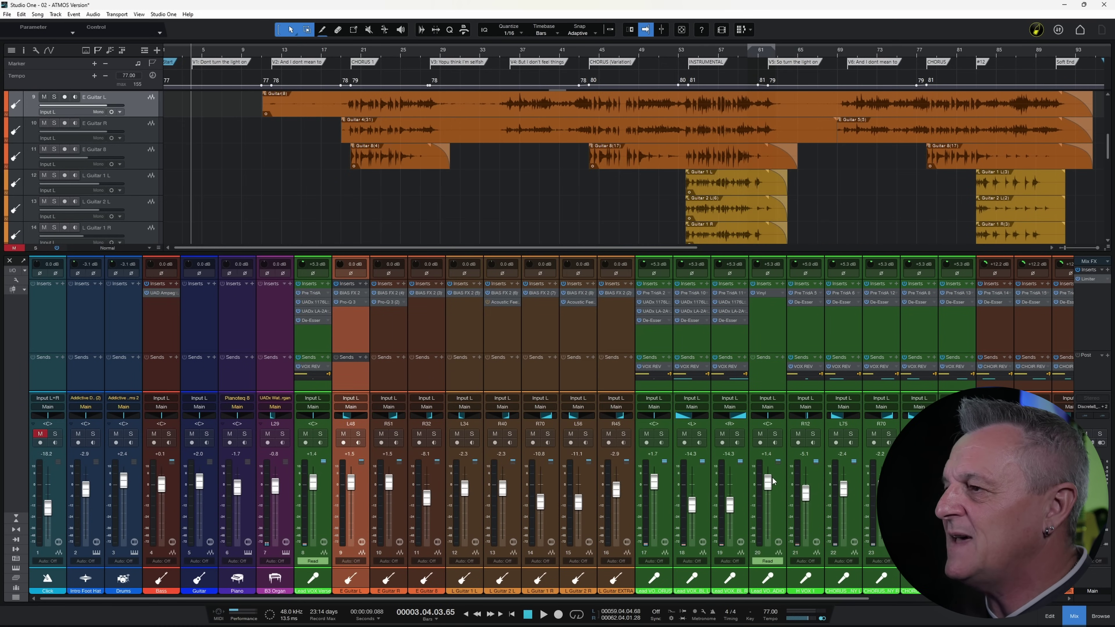
left_click(771, 477)
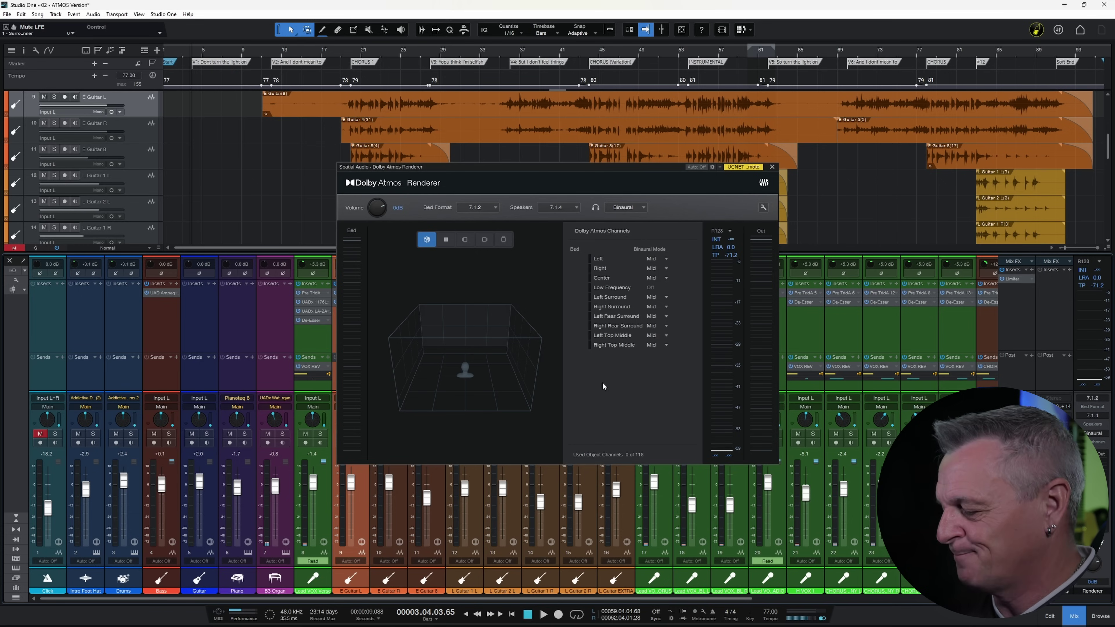
Assign the stereo Headphones output to hardware outputs 1 and 2 in the song's audio I/O setup and accept it
key("ctrl+alt+comma")
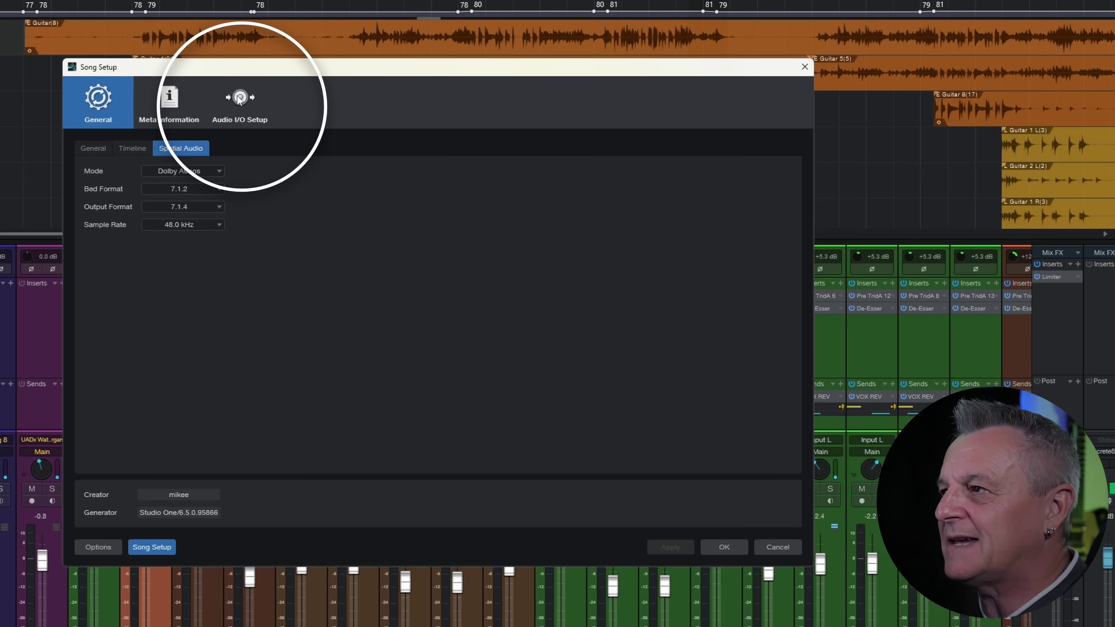
left_click(240, 99)
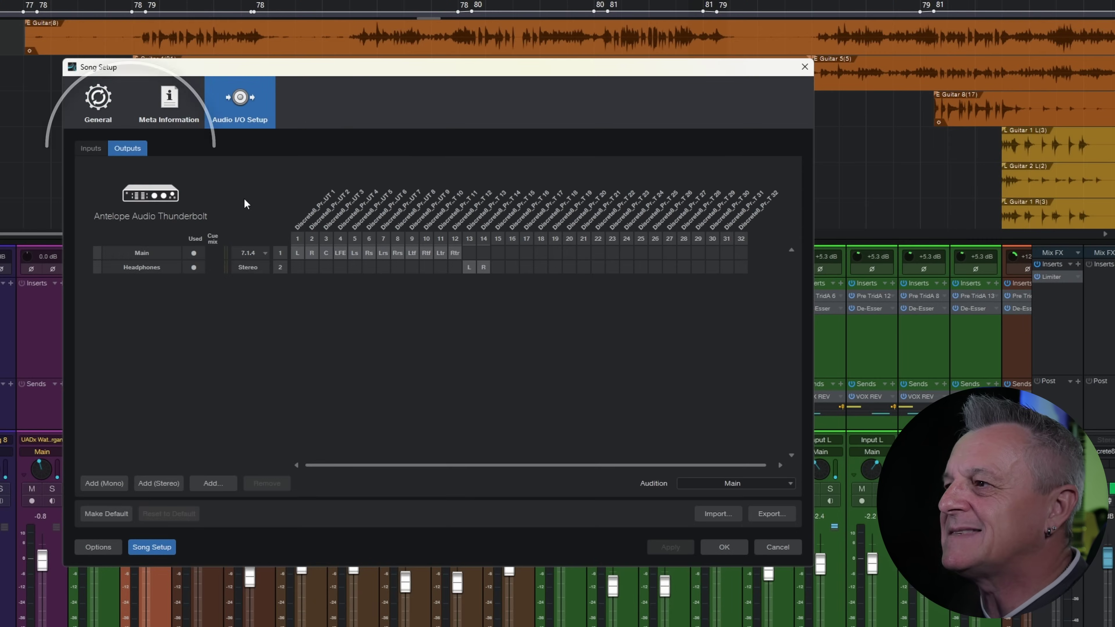
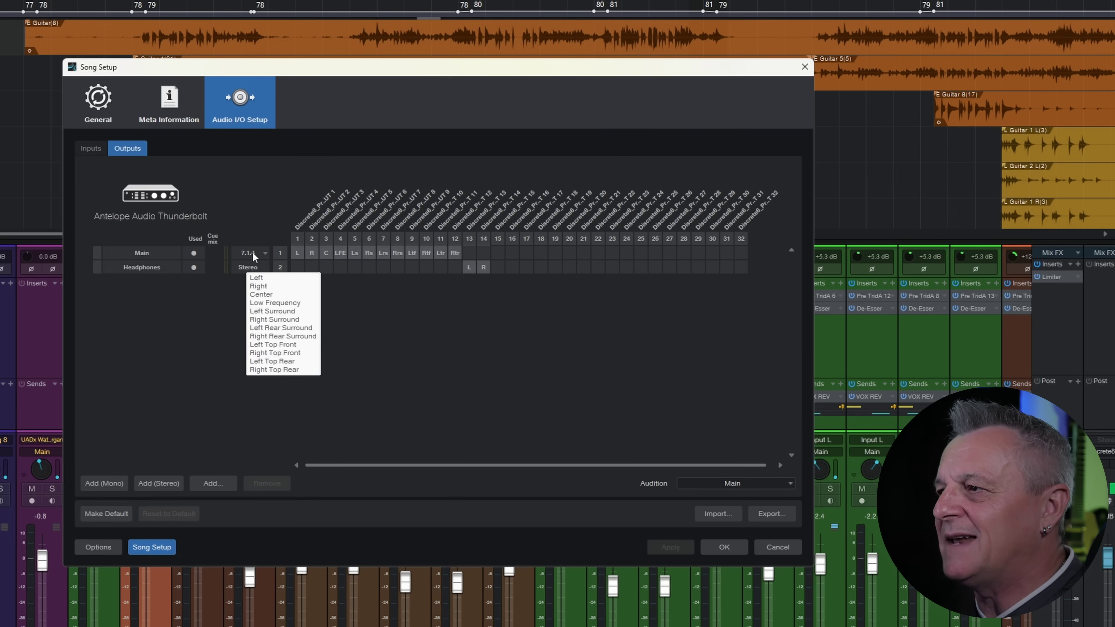
key("Escape")
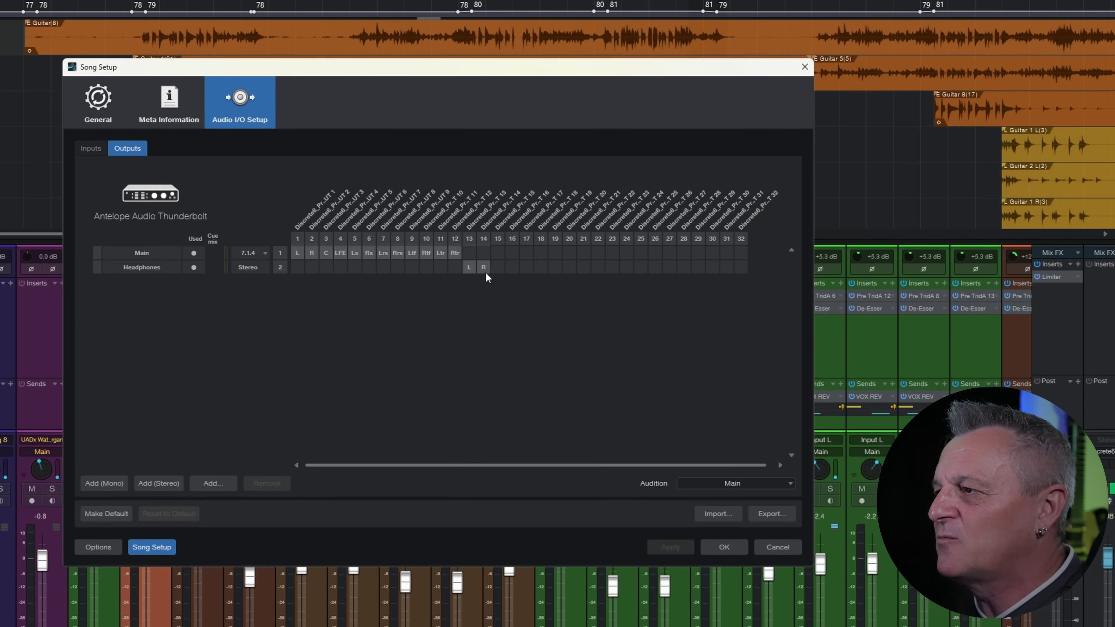
left_click(297, 267)
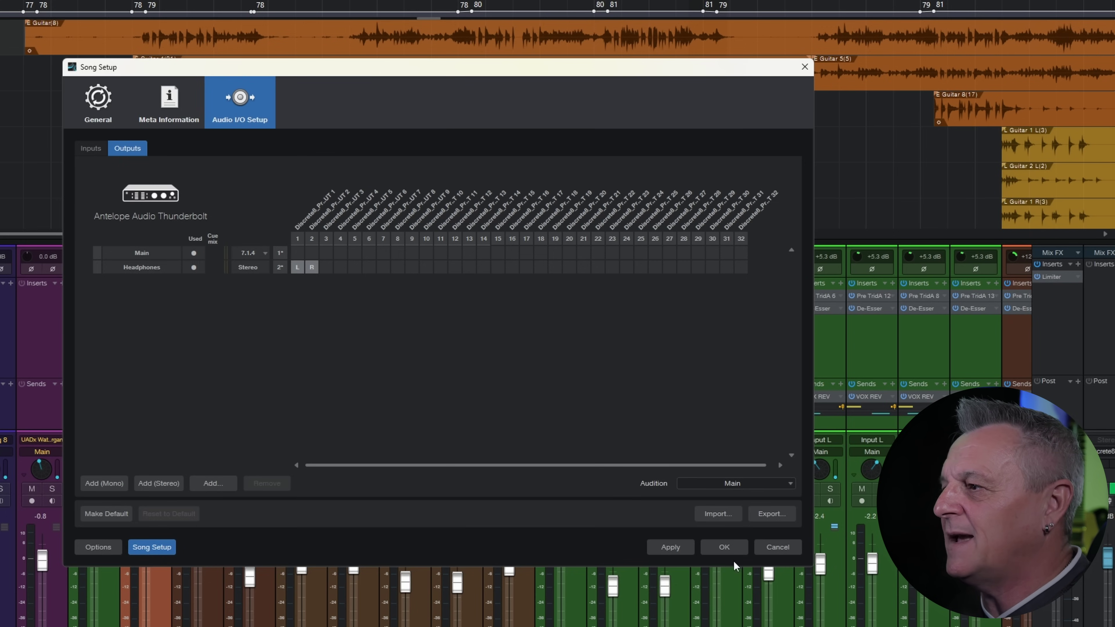
left_click(718, 550)
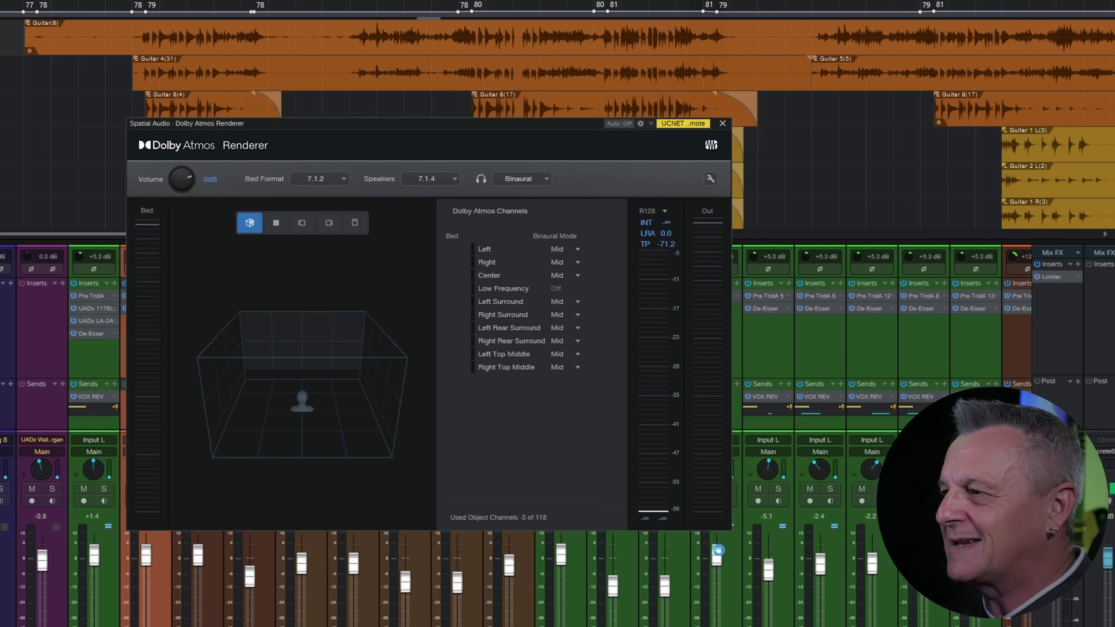
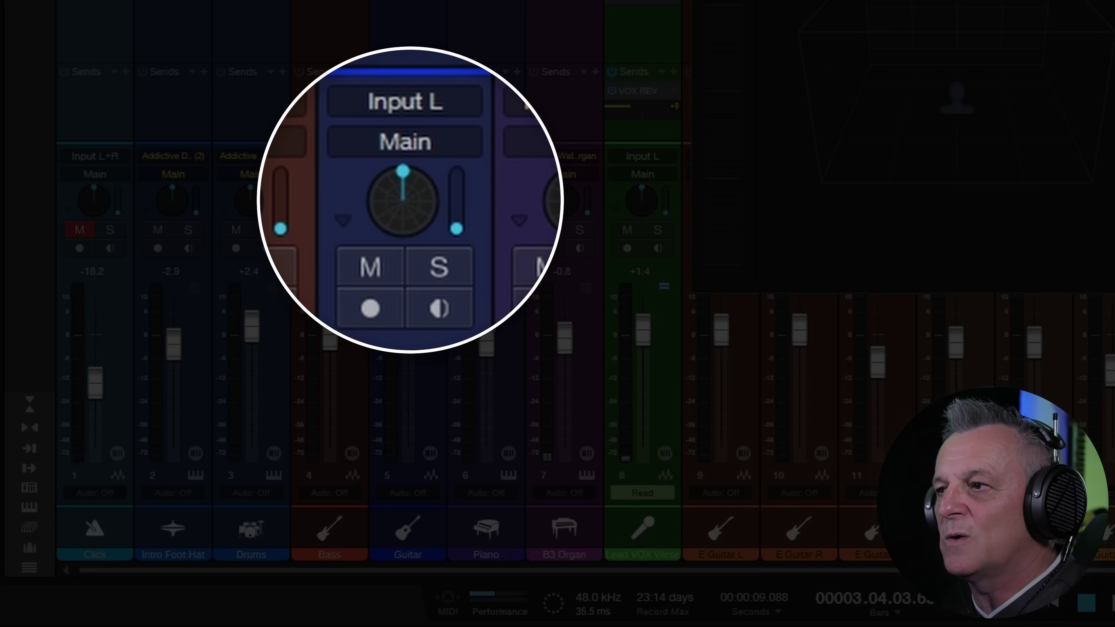
Solo the Guitar channel and pan it to the front left, at a direction of about -38°, using its mixer panner
left_click(443, 272)
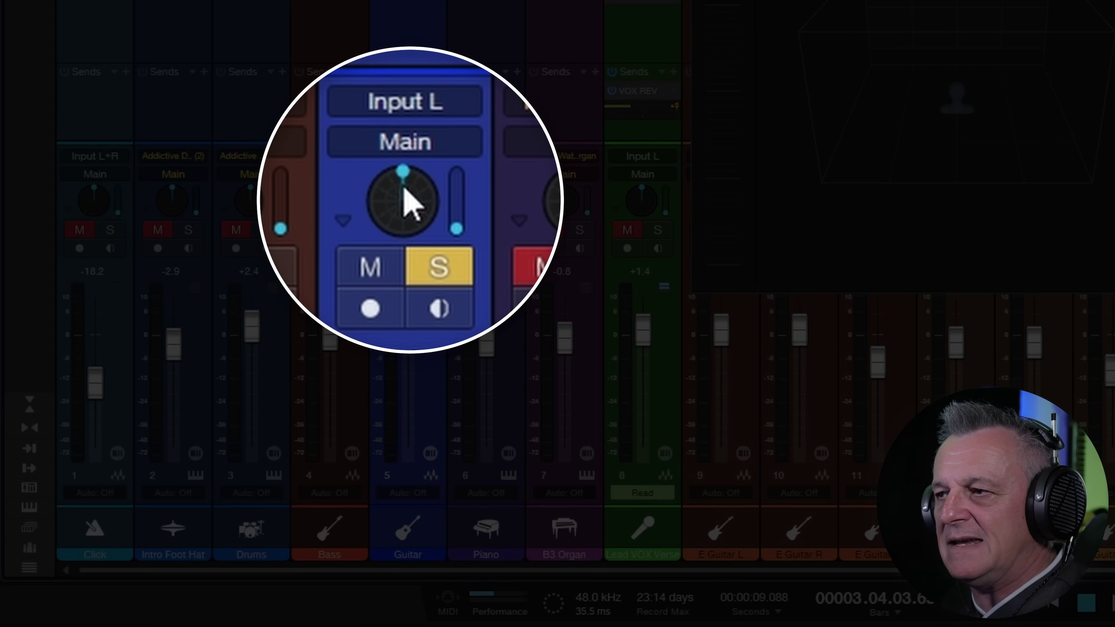
mouse_move(406, 187)
left_mouse_down()
mouse_move(378, 190)
mouse_move(413, 198)
mouse_move(388, 191)
mouse_move(418, 194)
mouse_move(442, 175)
mouse_move(417, 253)
mouse_move(391, 241)
mouse_move(379, 207)
mouse_move(423, 205)
mouse_move(402, 204)
mouse_move(428, 232)
mouse_move(413, 256)
mouse_move(386, 241)
mouse_move(386, 207)
mouse_move(418, 207)
mouse_move(386, 209)
mouse_move(386, 200)
mouse_move(394, 214)
mouse_move(388, 194)
mouse_move(402, 218)
mouse_move(384, 193)
left_mouse_up()
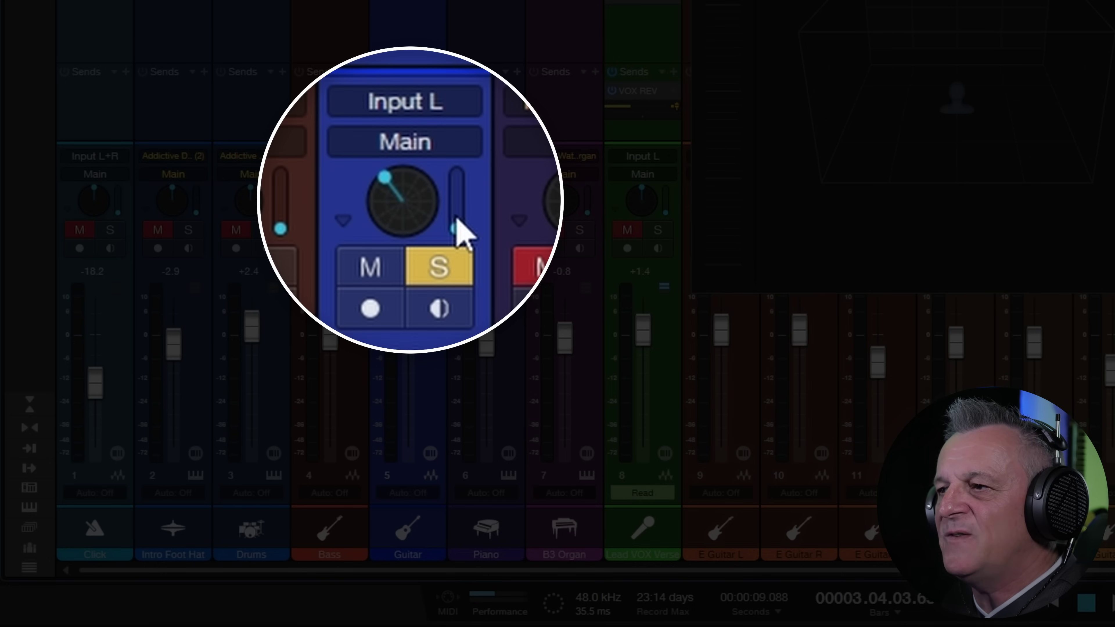
mouse_move(458, 229)
left_mouse_down()
mouse_move(458, 174)
mouse_move(460, 231)
left_mouse_up()
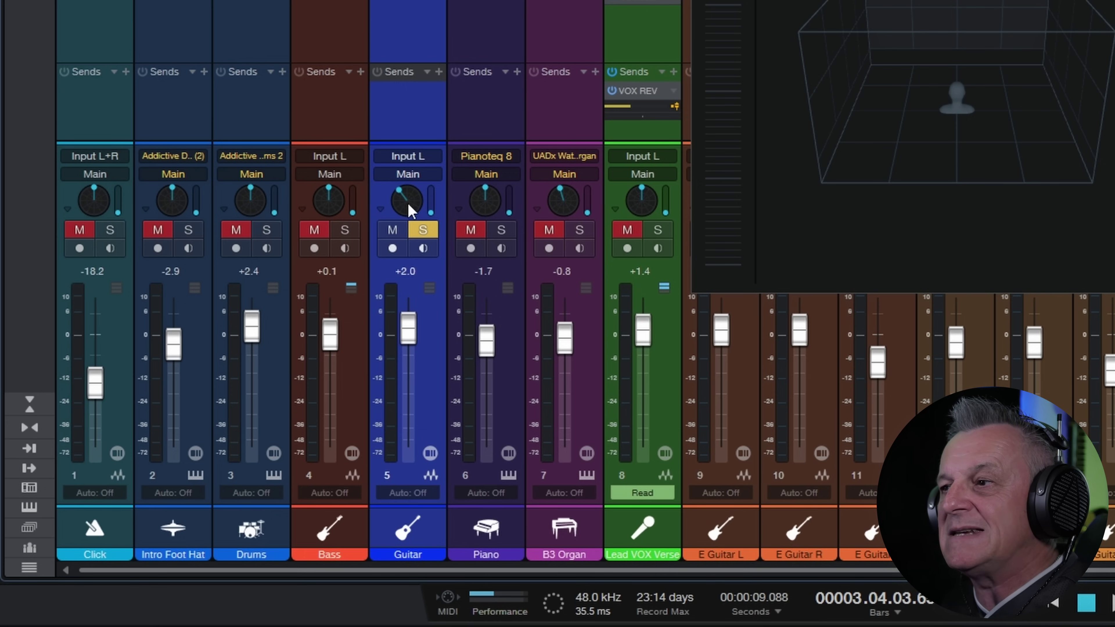
Open the Guitar's surround panner beside the renderer window and move the source to the rear right, about 145°, with a size of 49.7%
left_click(408, 199)
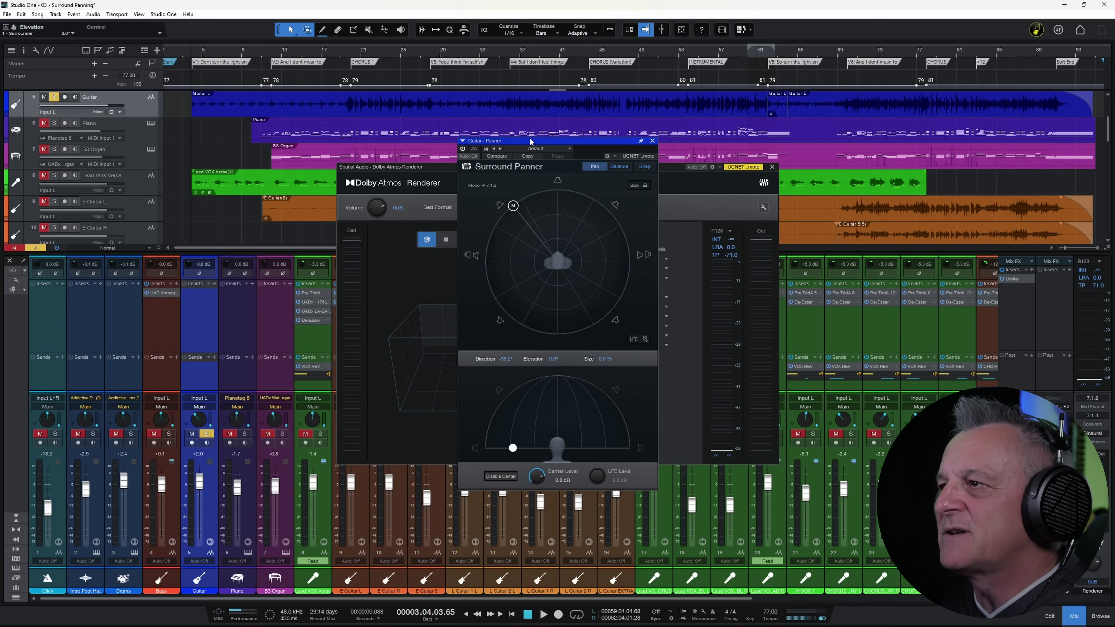
left_click_drag(530, 143, 853, 143)
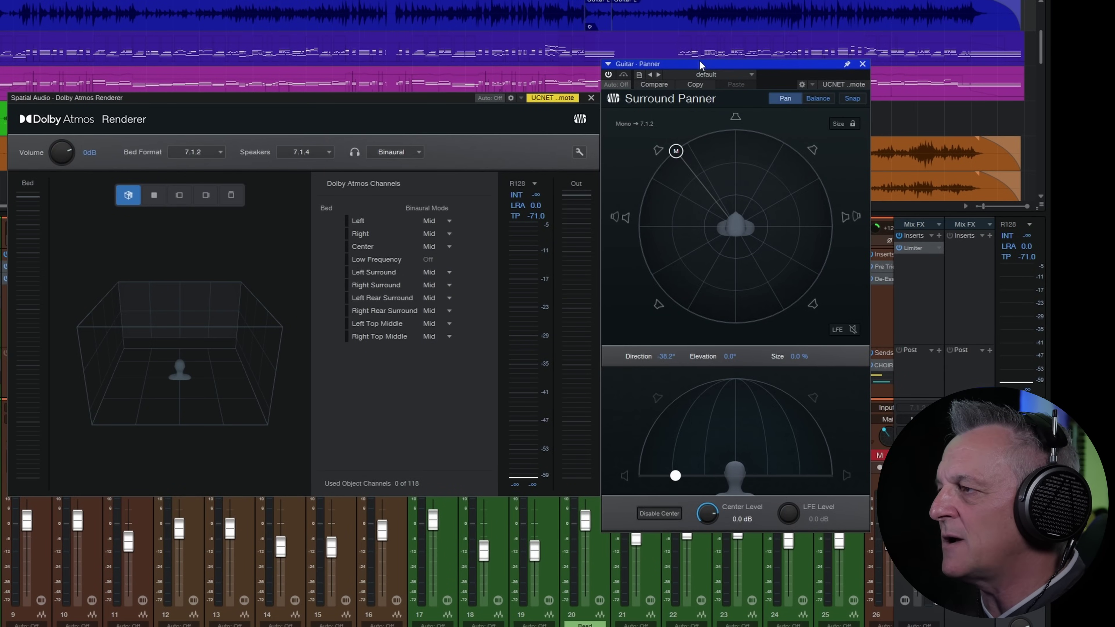
left_click_drag(676, 150, 777, 283)
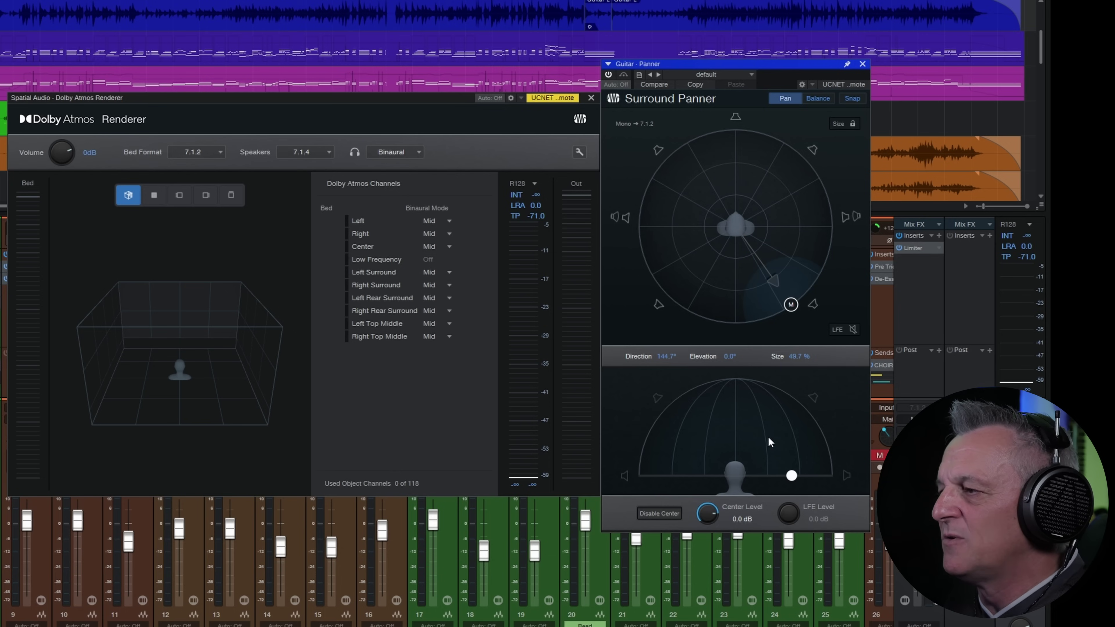
Adjust the Guitar's height in the surround panner, placing it at about 152° direction, 26° elevation and 0% size
left_click_drag(793, 475, 757, 404)
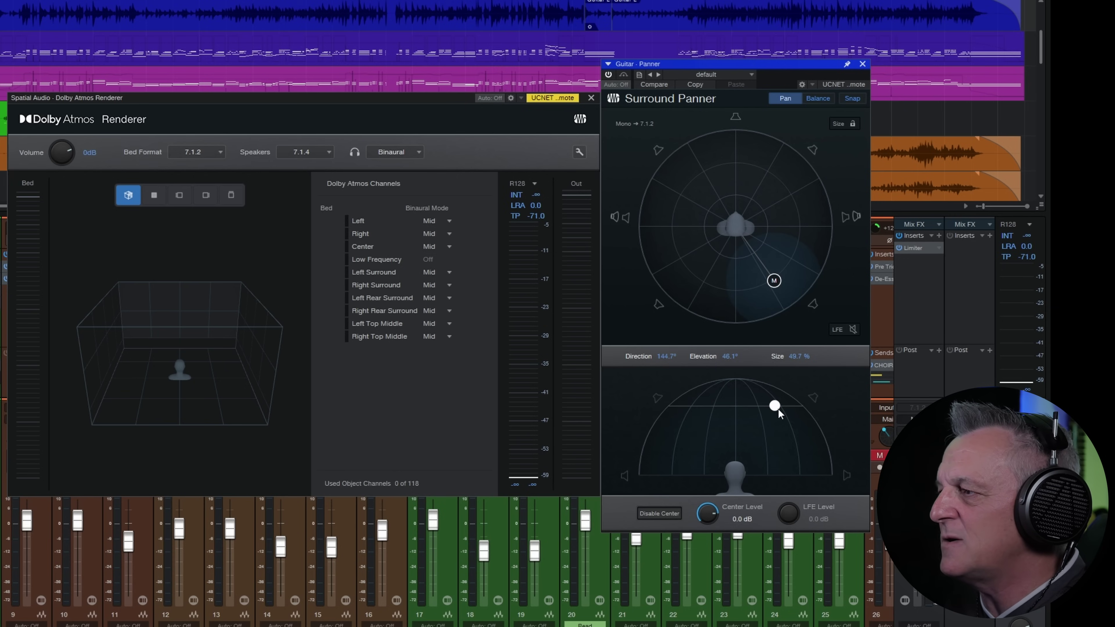
left_click_drag(778, 410, 753, 384)
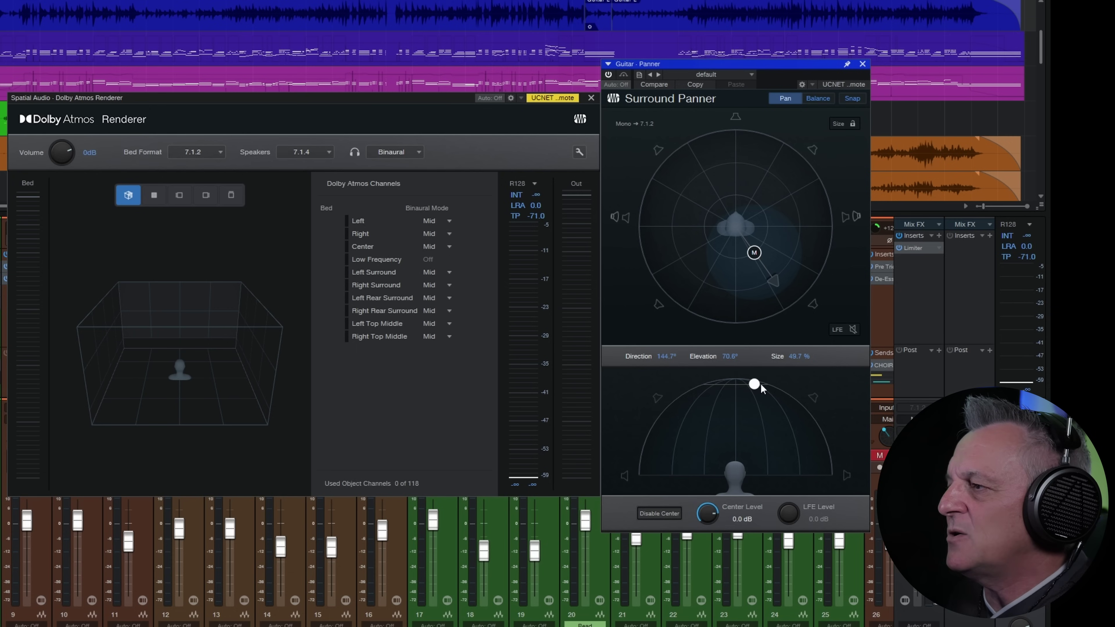
left_click_drag(754, 385, 761, 426)
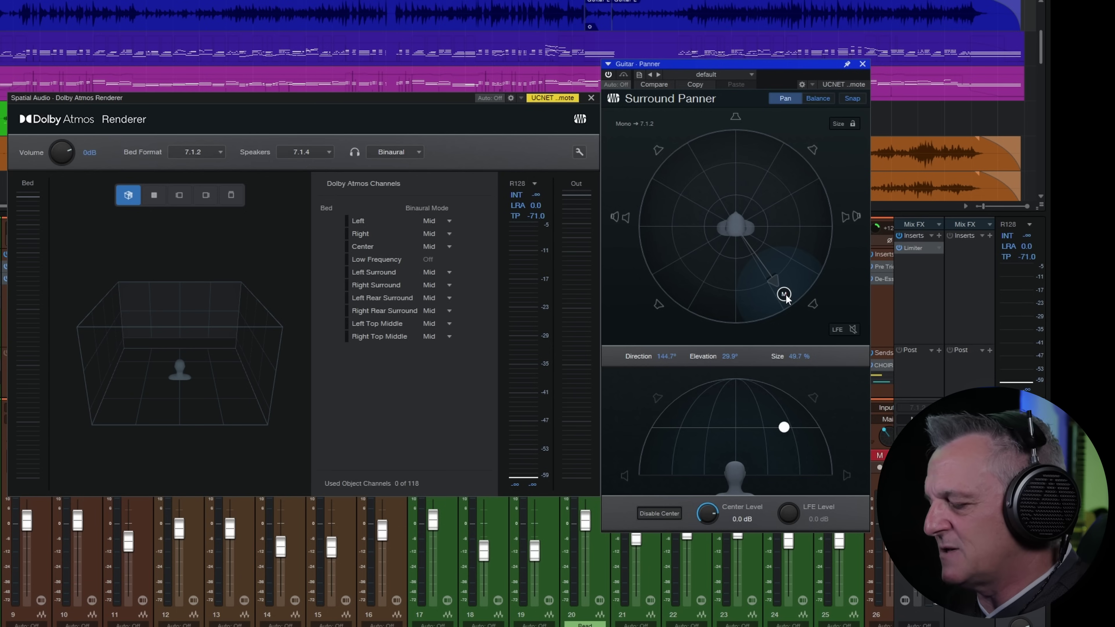
left_click_drag(786, 295, 741, 433)
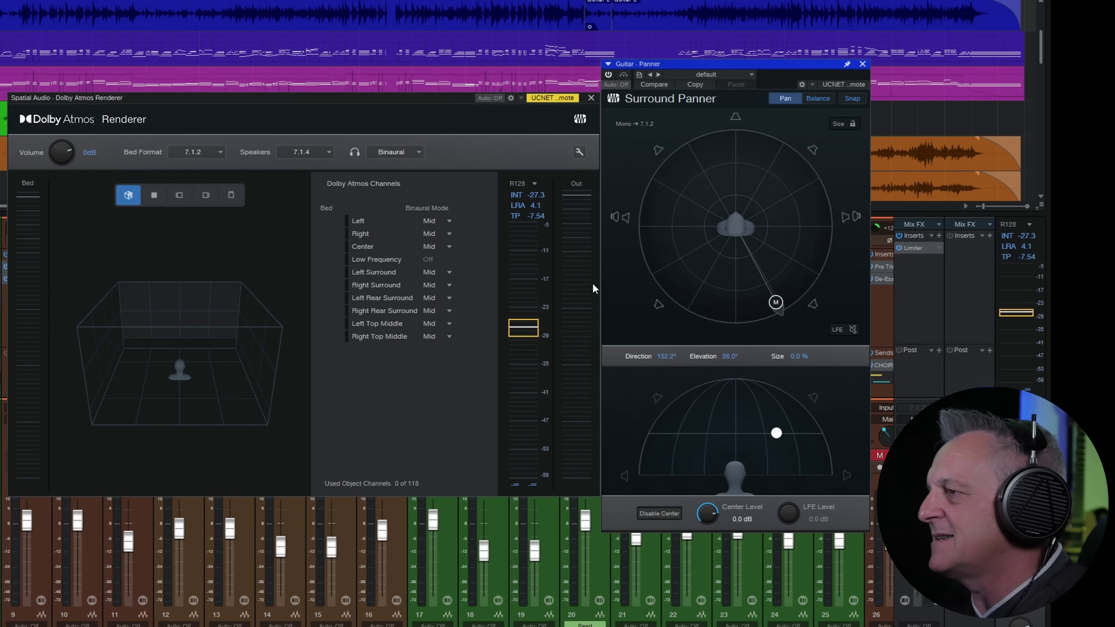
Play the song while moving the Guitar source from the rear right to the front right in the surround panner
key("space")
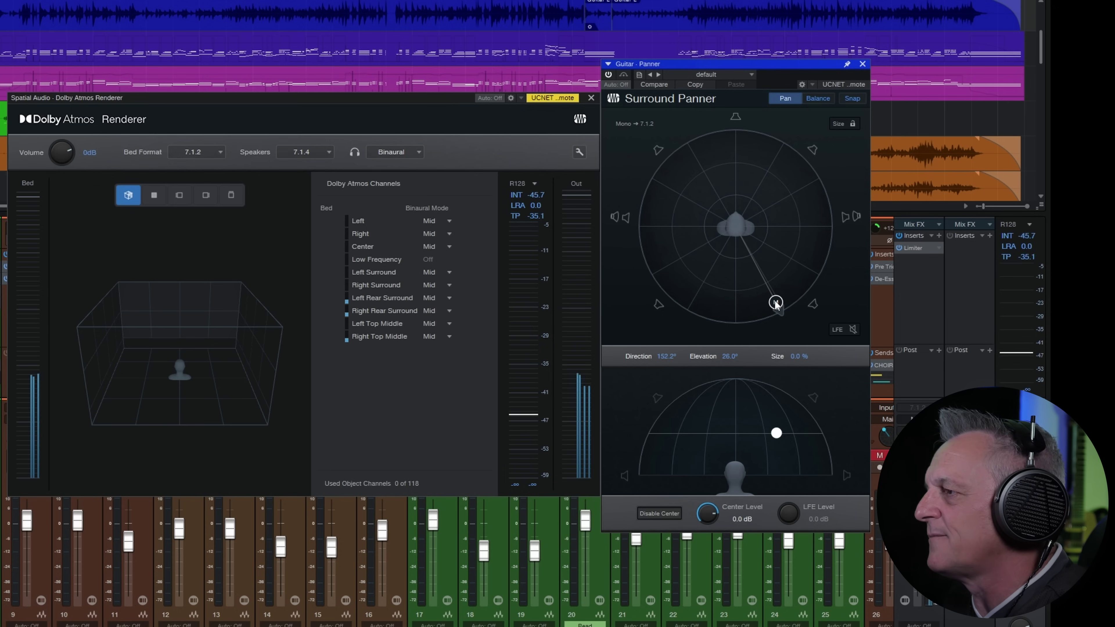
left_click_drag(775, 301, 765, 155)
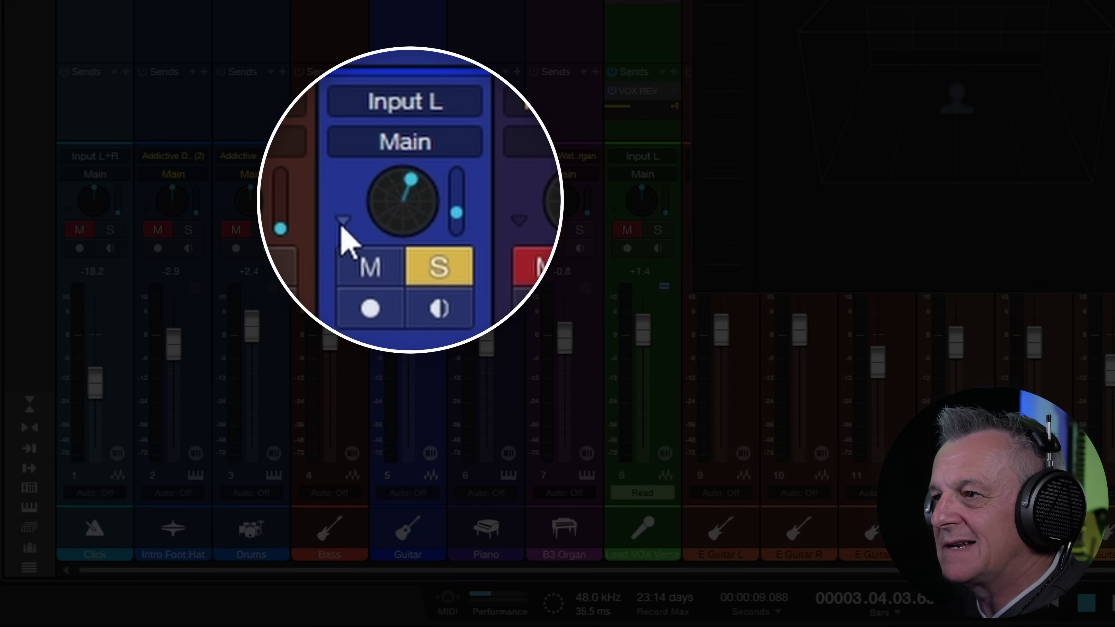
Switch the Guitar channel to the Spatial Object Panner and pan it front left in the mixer, about X -31, Y 79
left_click(380, 210)
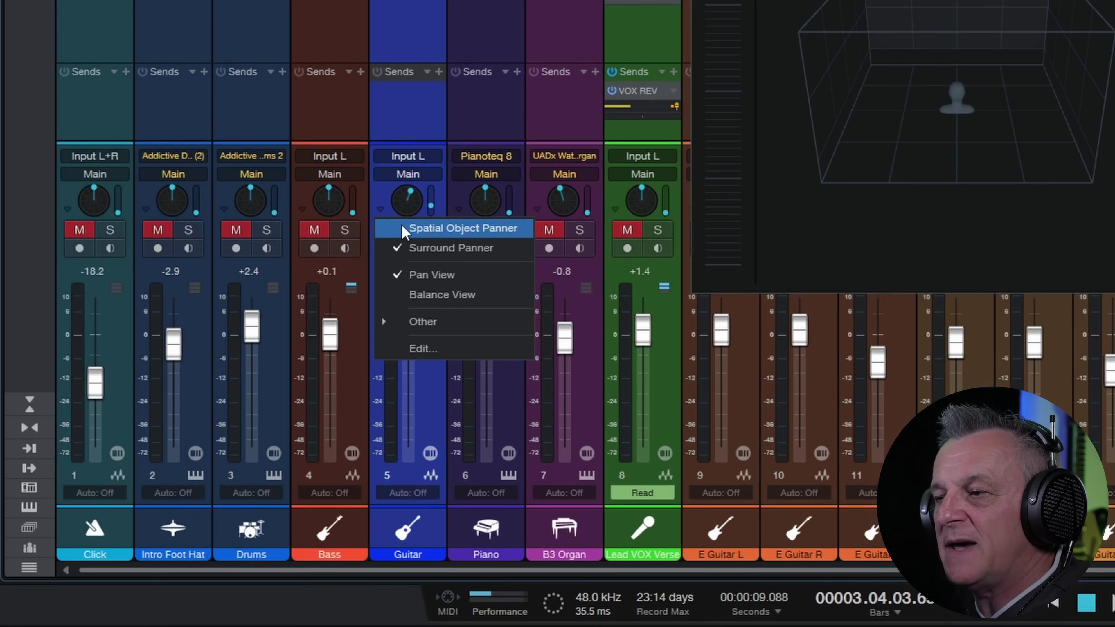
left_click(439, 228)
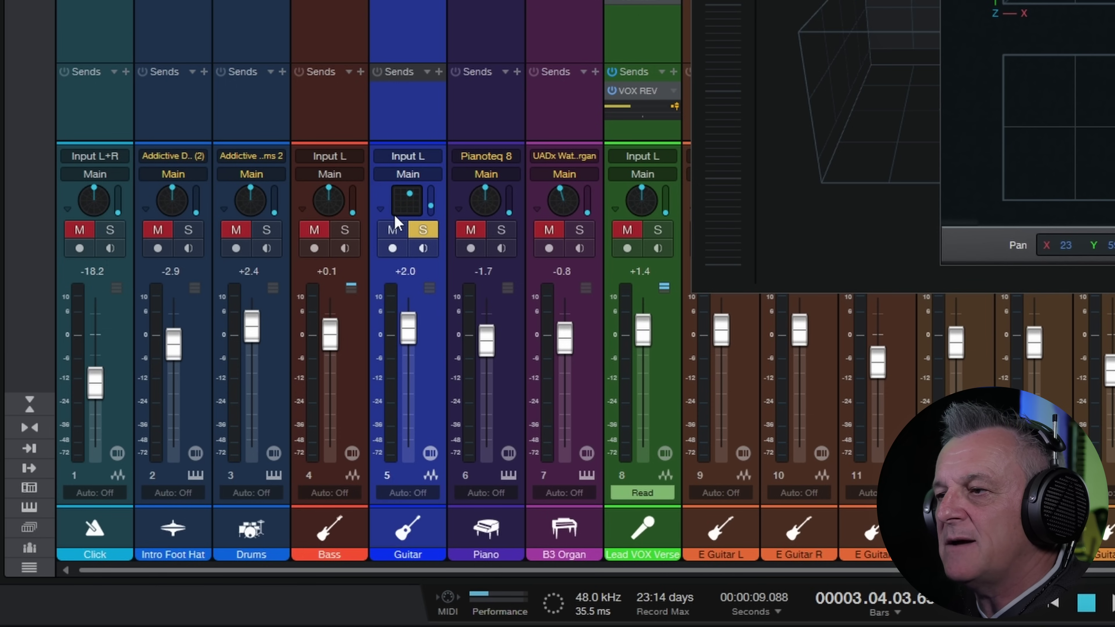
left_click_drag(401, 188, 423, 204)
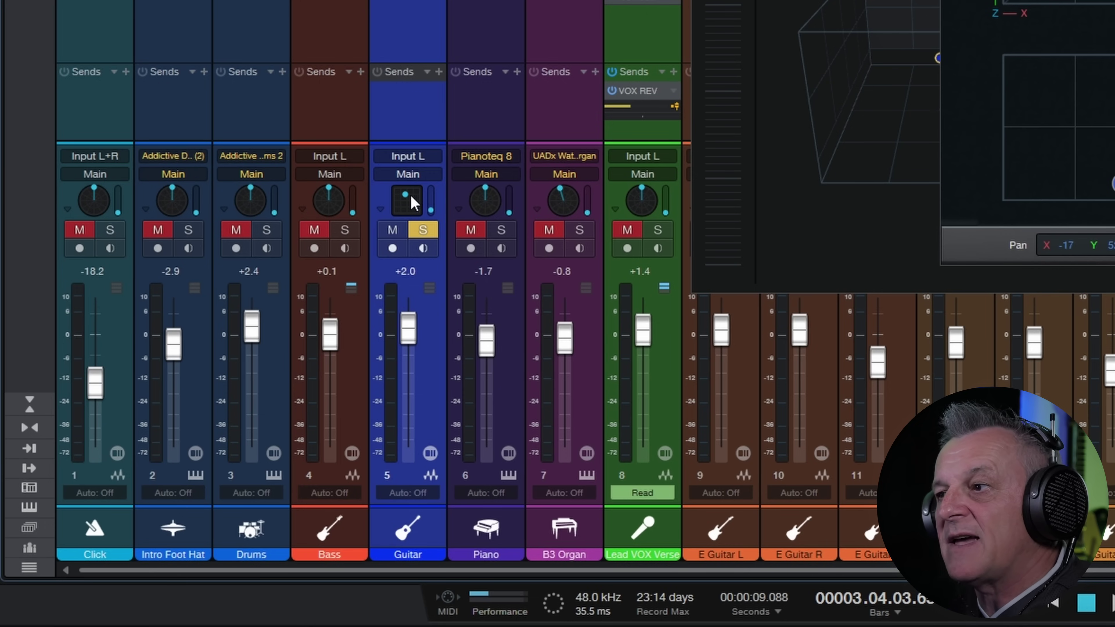
left_click_drag(406, 197, 404, 191)
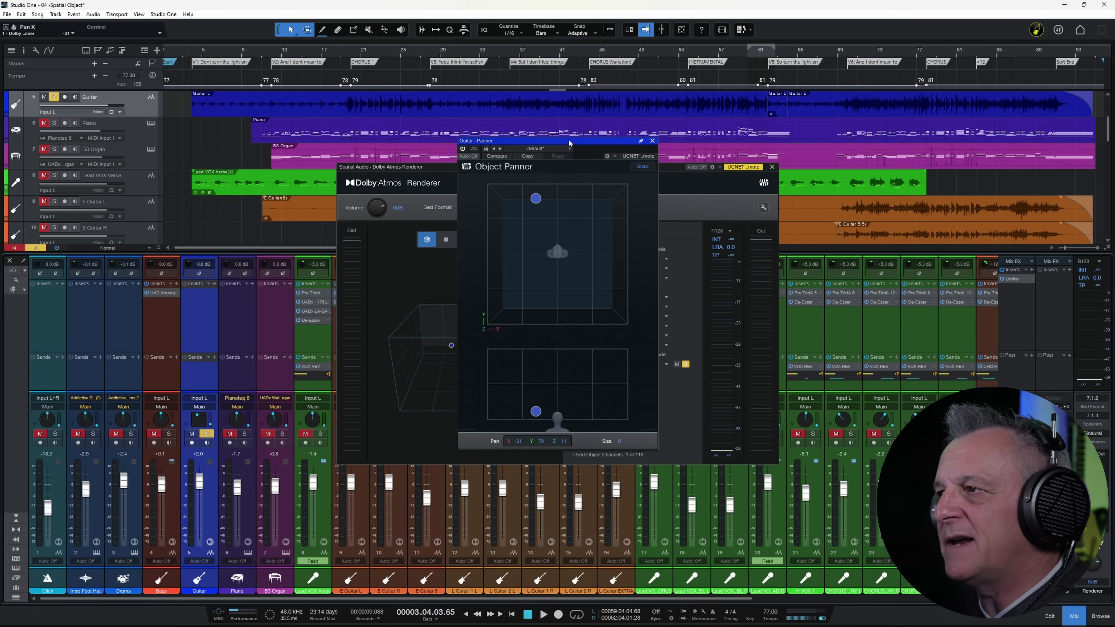
Place the Guitar's Object Panner beside the renderer window and move the object to about X 5, Y 49, Z 57
left_click_drag(567, 145, 883, 162)
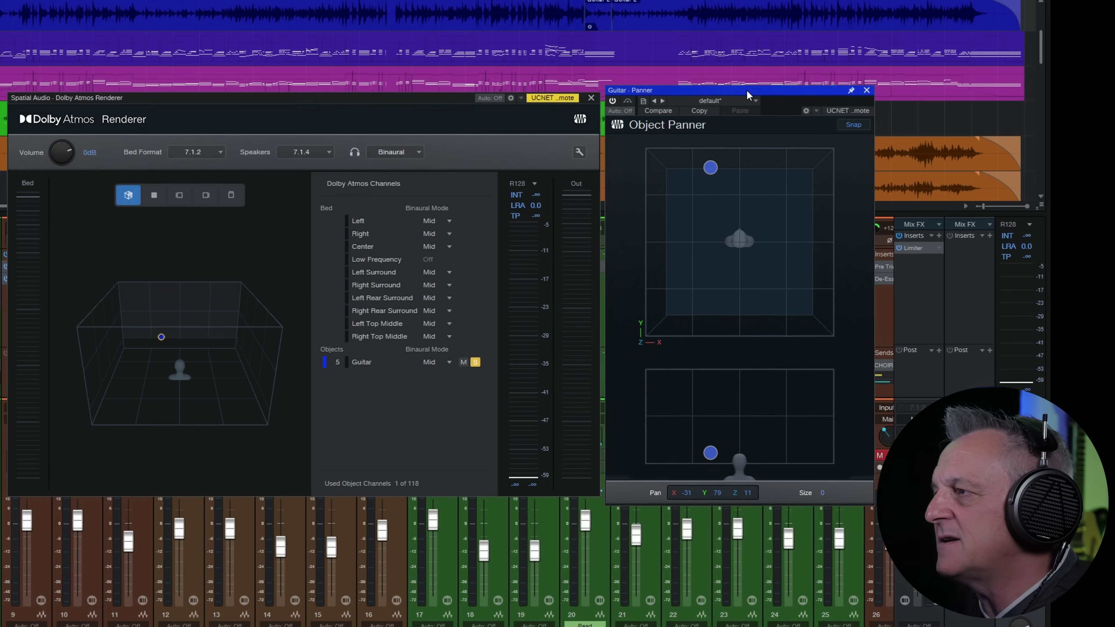
left_click_drag(743, 92, 744, 92)
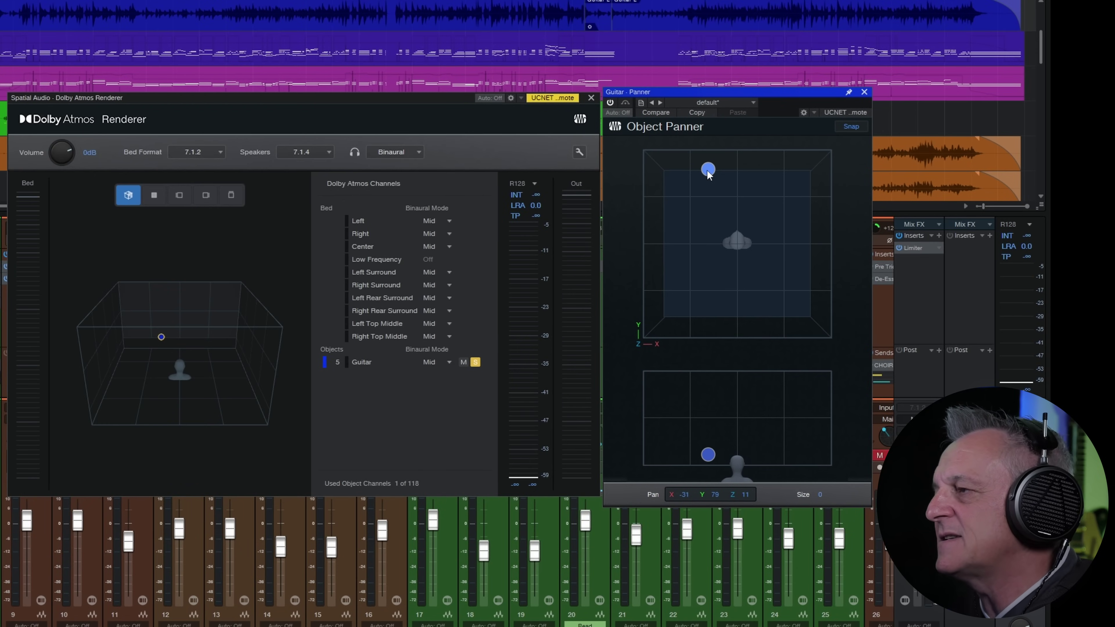
left_click_drag(707, 172, 764, 220)
left_click_drag(758, 454, 741, 412)
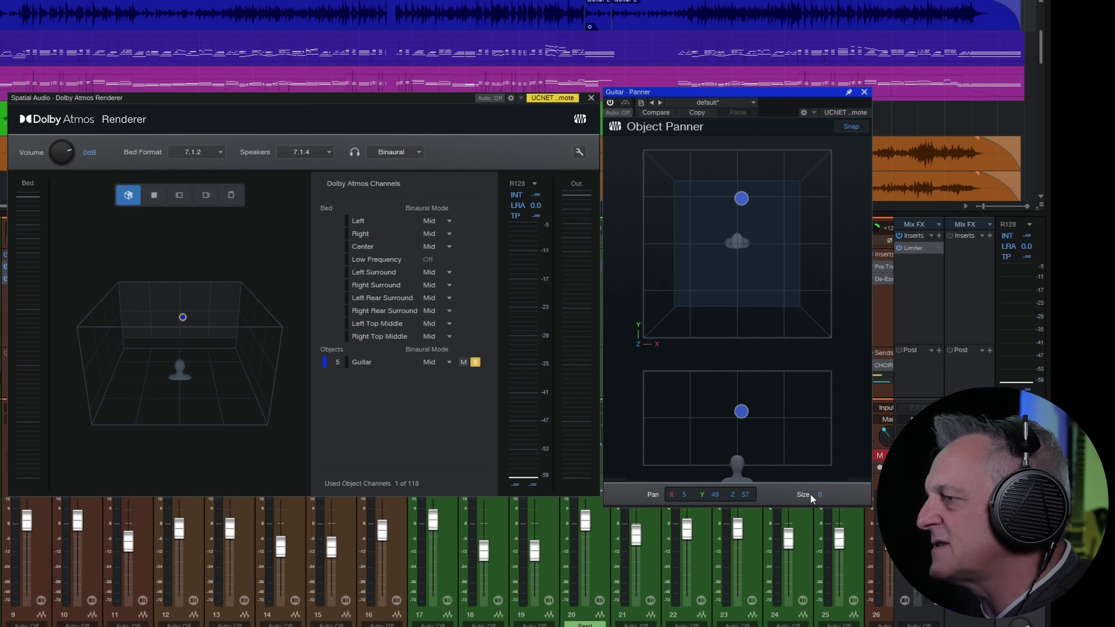
Set the Guitar object's size to 48 and move it to the front left at about mid height
left_click_drag(819, 496, 816, 412)
left_click_drag(741, 199, 720, 218)
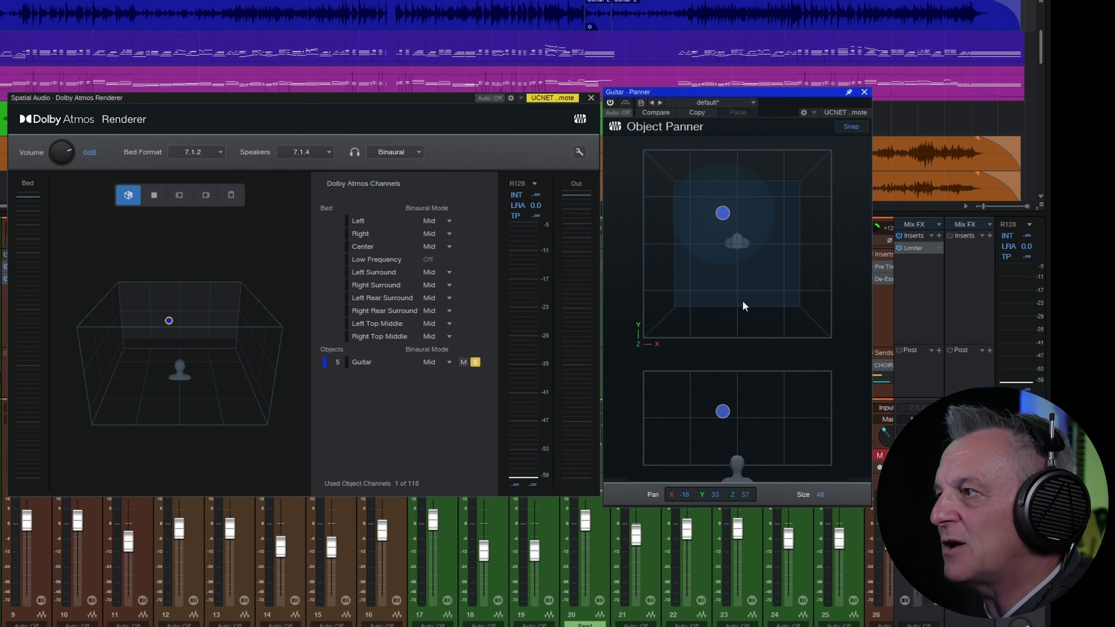
left_click_drag(724, 216, 683, 210)
left_click_drag(682, 413, 693, 410)
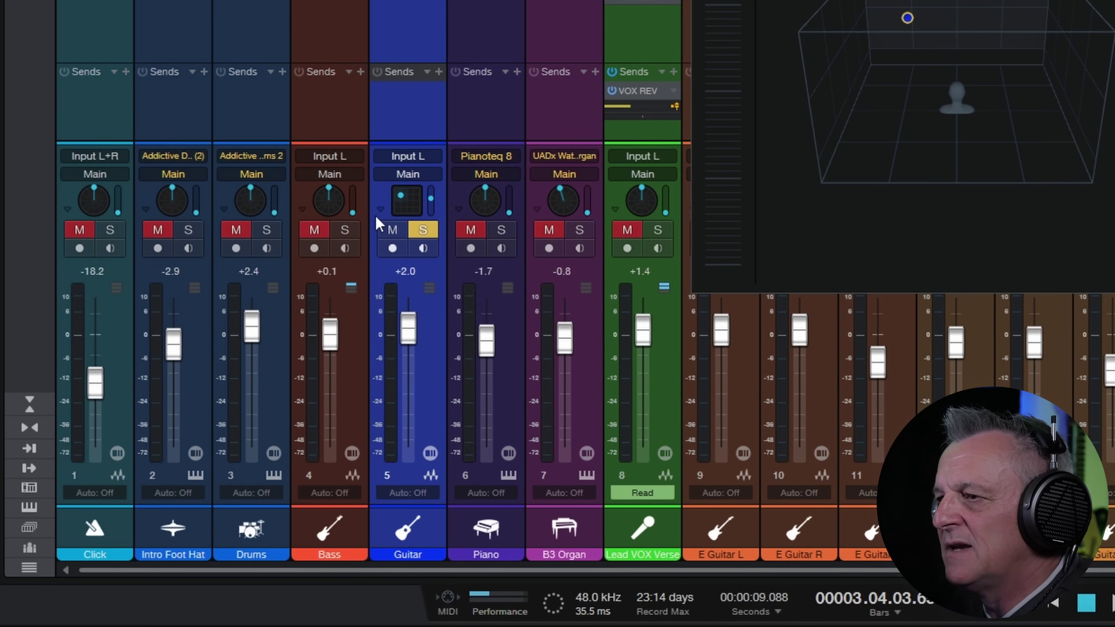
Unsolo the Guitar and switch the Bass, Piano, B3 Organ and Lead VOX Verse channels to the Spatial Object Panner
left_click(423, 229)
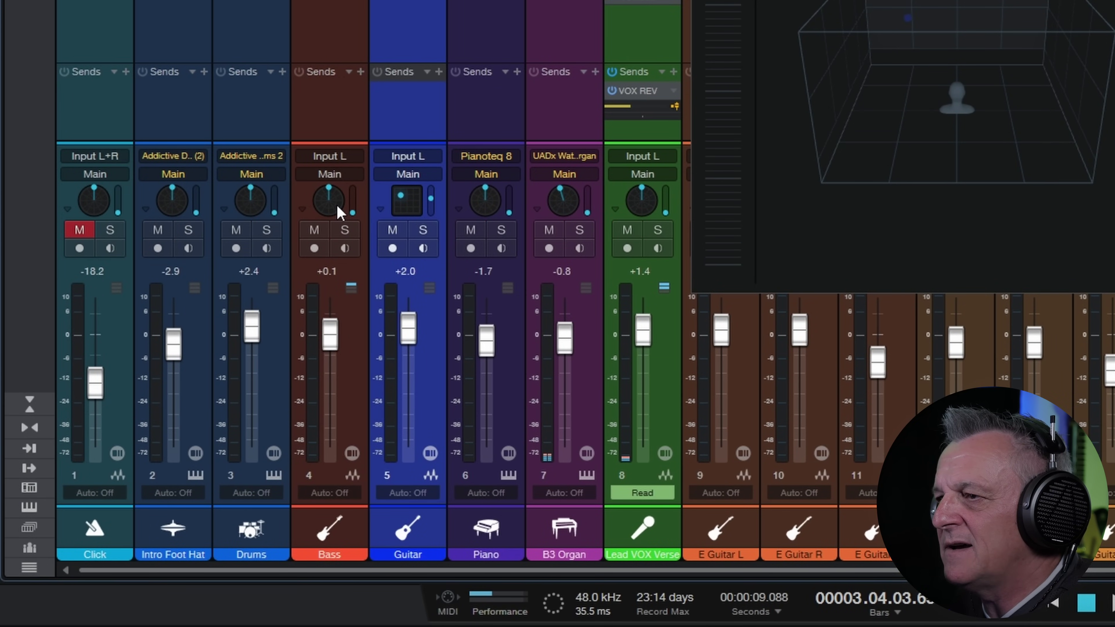
right_click(304, 215)
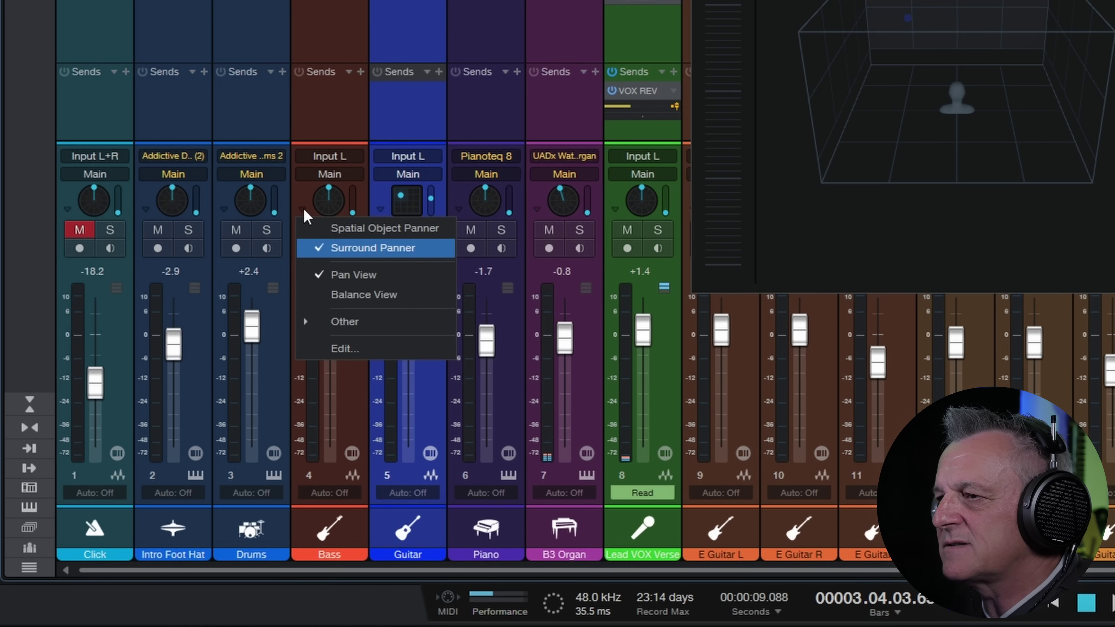
left_click(330, 229)
left_click(457, 210)
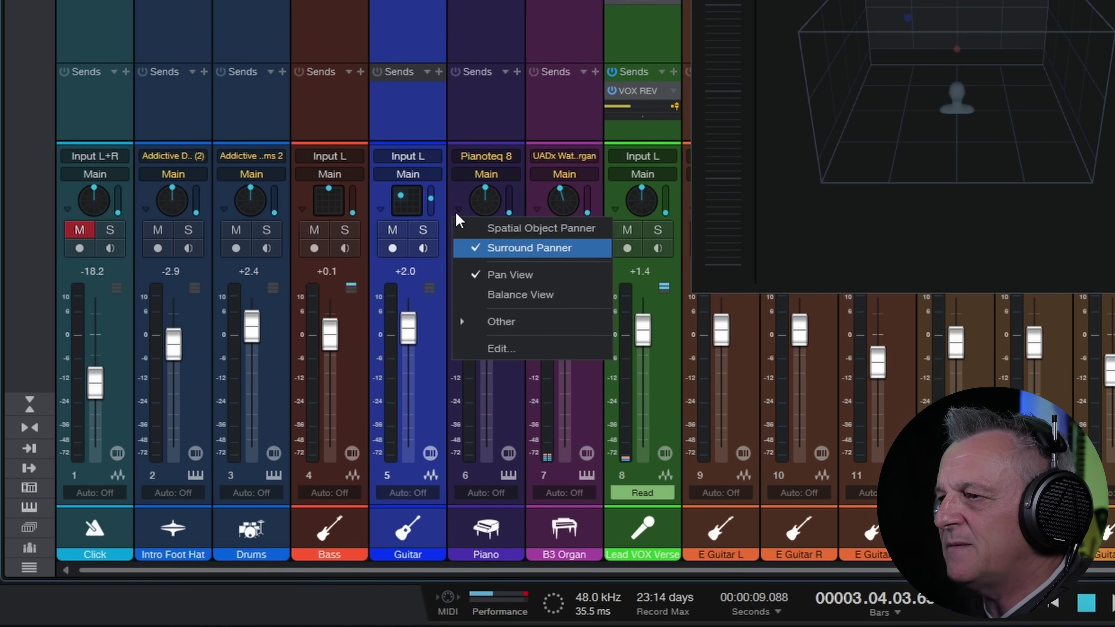
left_click(488, 228)
left_click(539, 211)
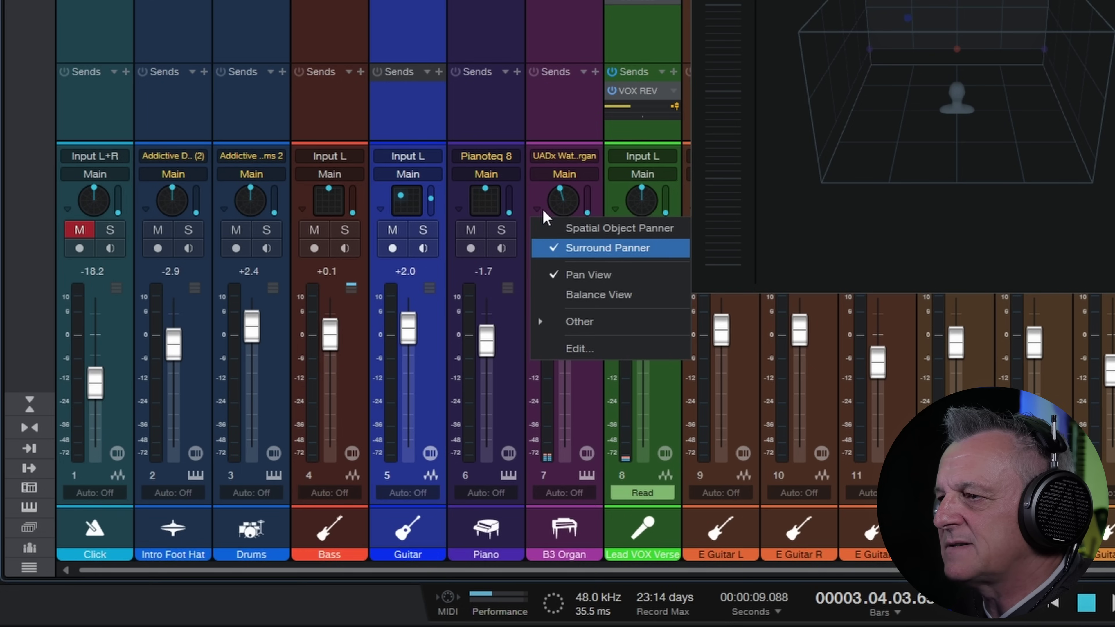
left_click(570, 228)
left_click(614, 209)
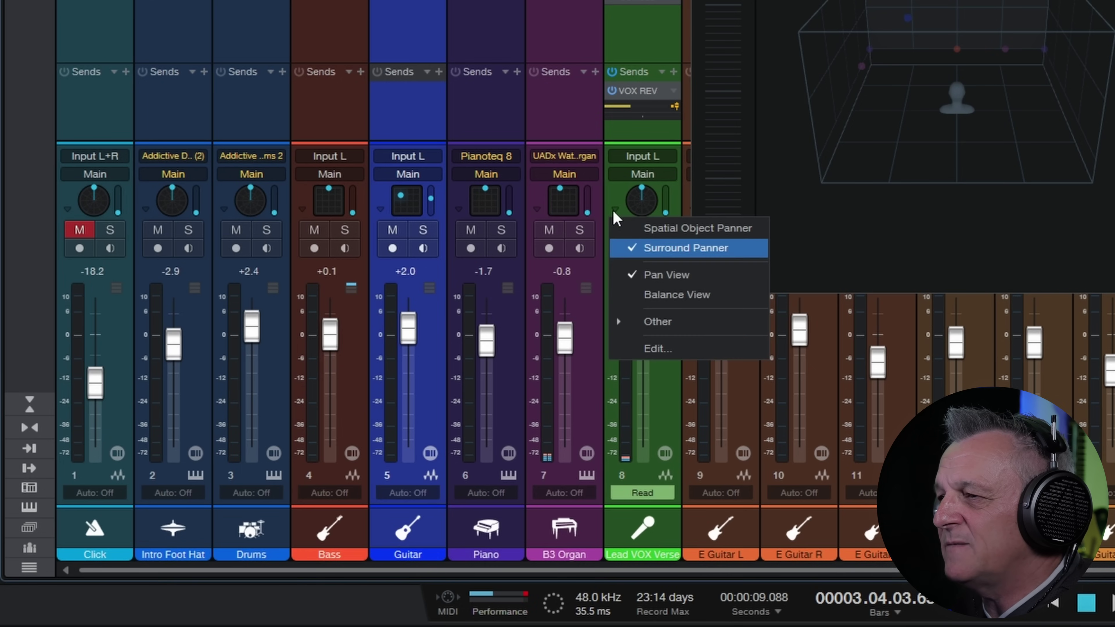
left_click(623, 227)
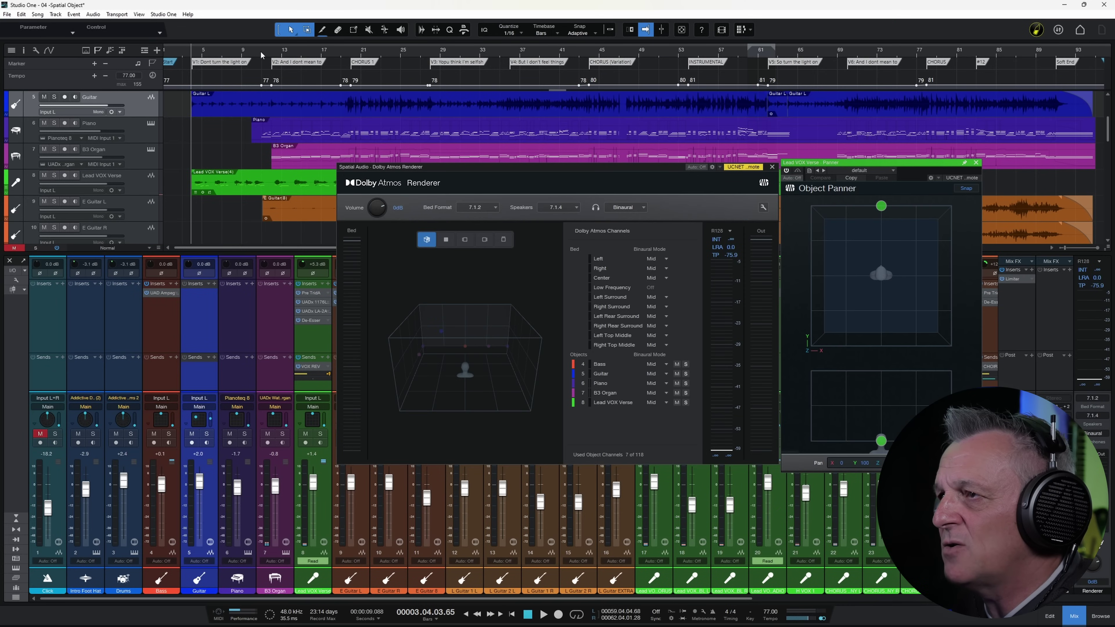
Set the playback position to about bar 10 and place the Bass object in front of the listener at about X 2, Y 52
left_click(260, 50)
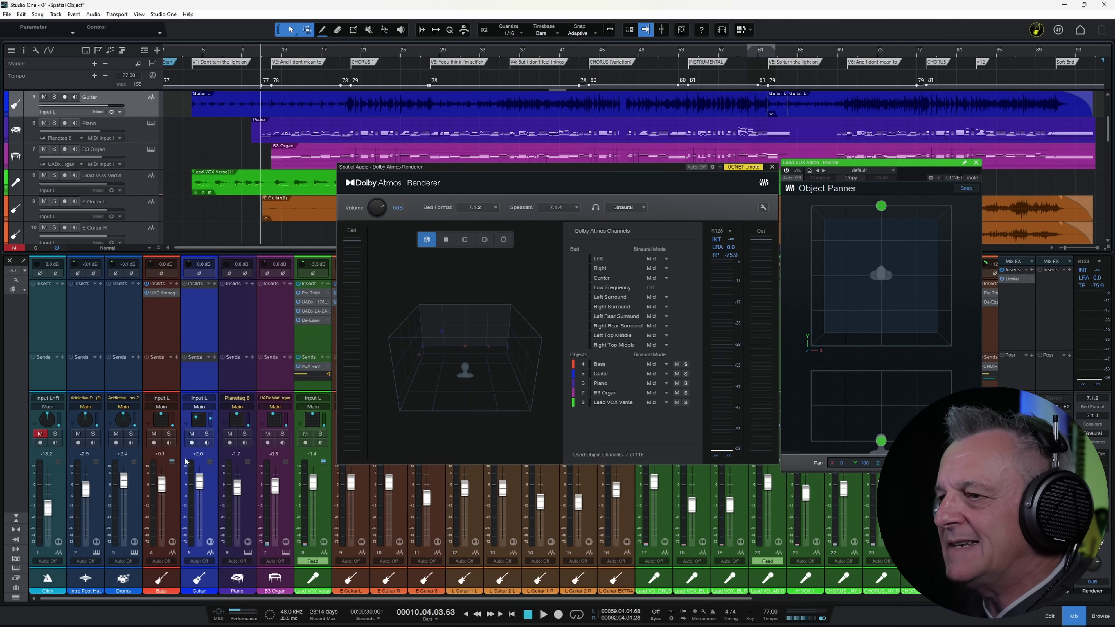
left_click(170, 382)
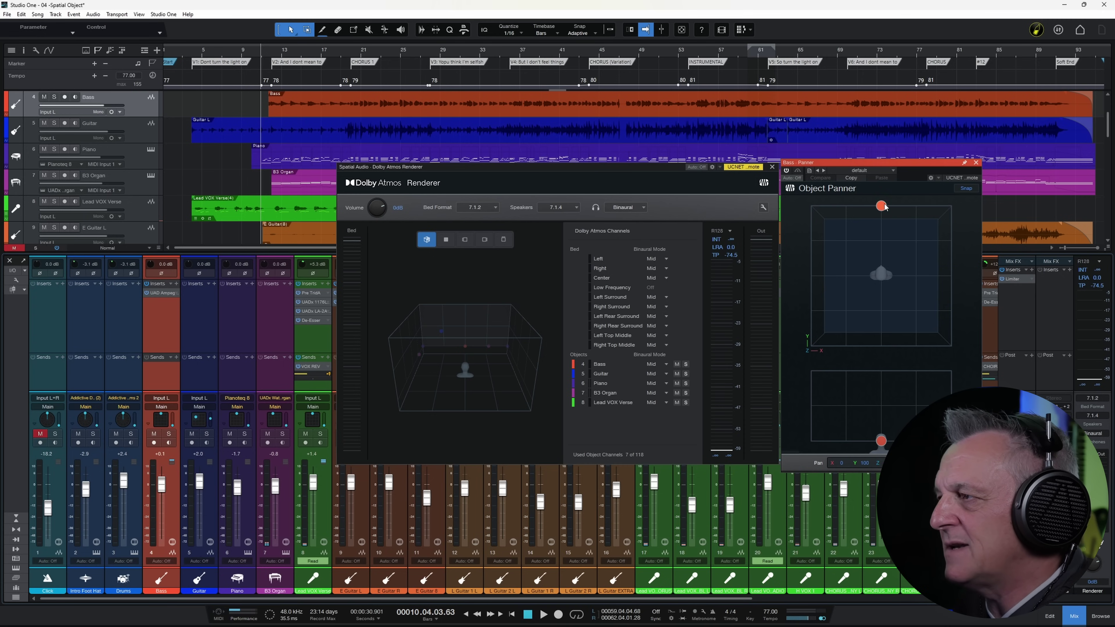
left_click_drag(883, 208, 882, 240)
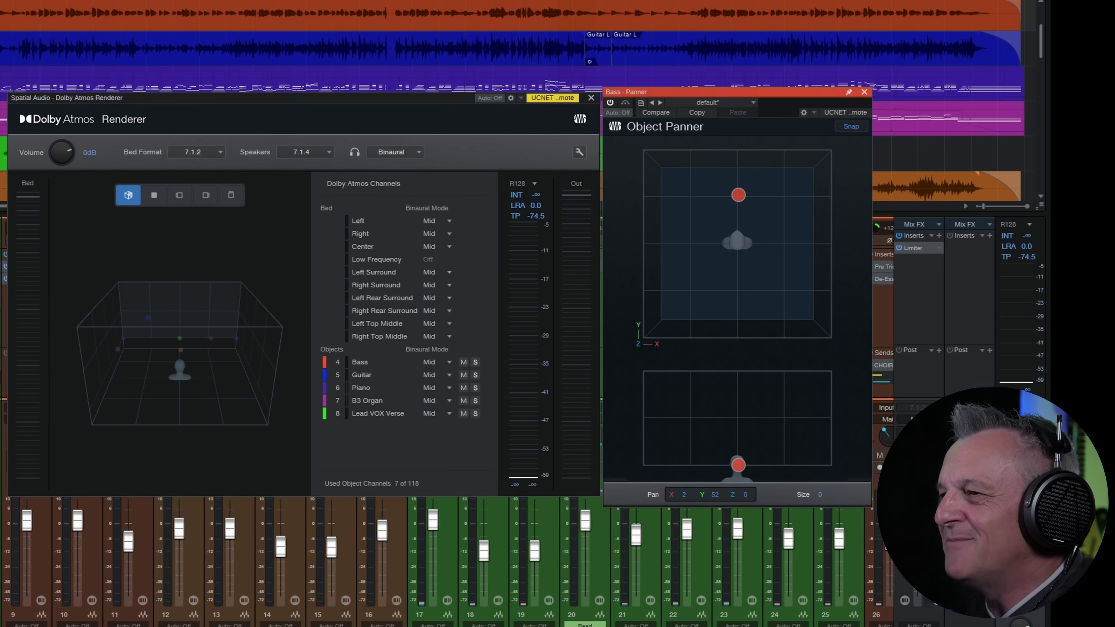
Switch the panner to the Guitar and nudge its object to about X -54, Y 54, Z 58
key("Down")
left_click_drag(692, 197, 692, 193)
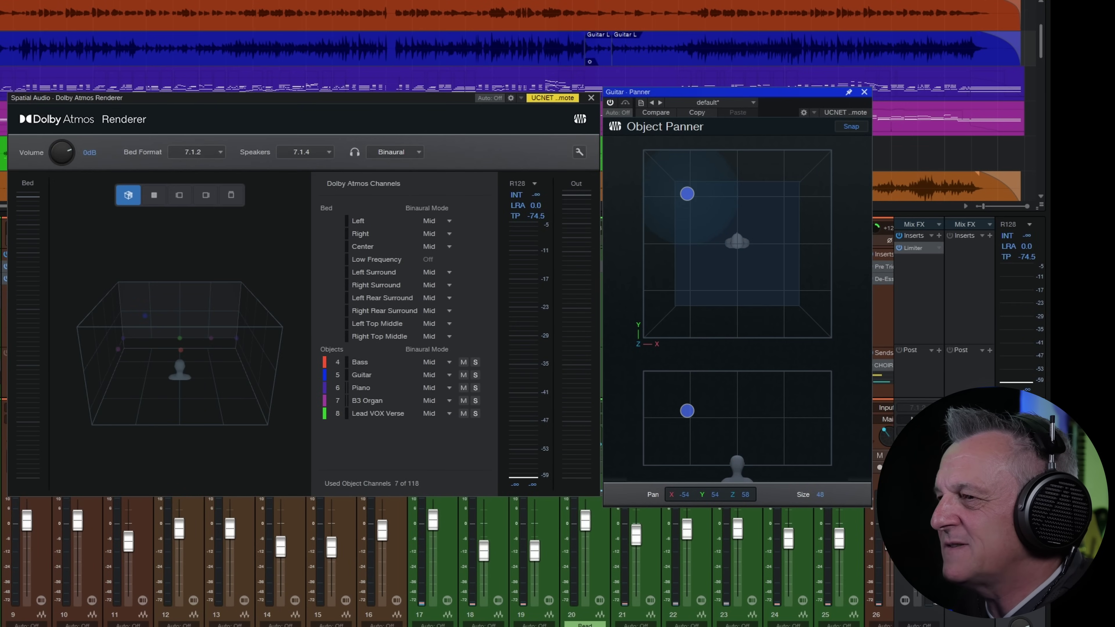
Place the Piano object front right at about X 46, Y 54, widen its spread to about 104.5° and raise it to about mid height
key("Down")
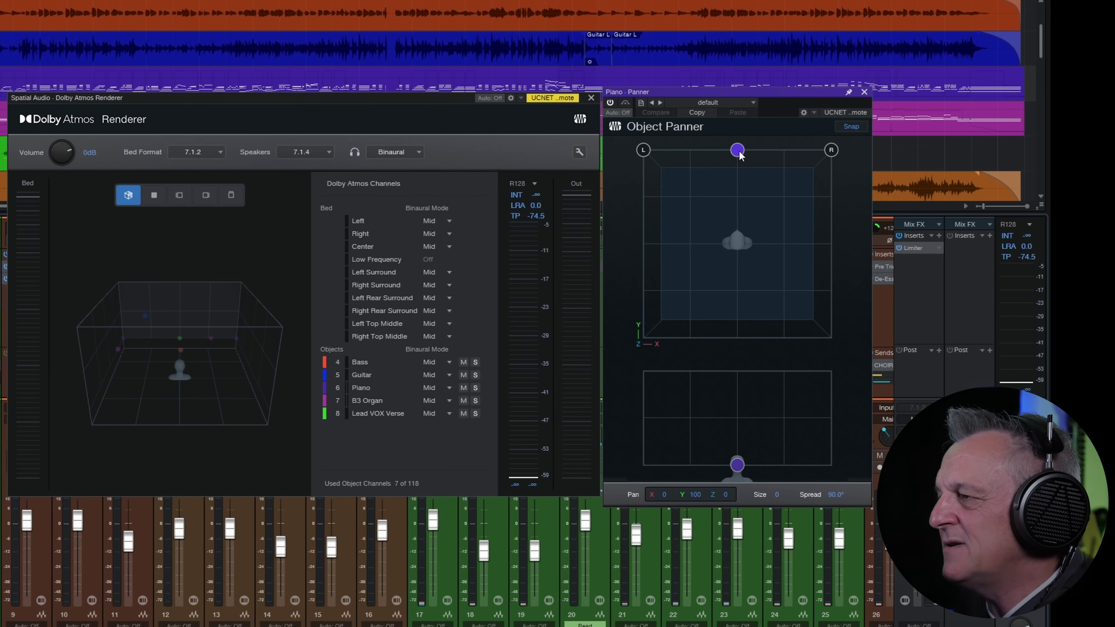
mouse_move(737, 151)
left_mouse_down()
mouse_move(718, 196)
mouse_move(770, 186)
mouse_move(778, 197)
mouse_move(748, 190)
mouse_move(769, 198)
left_mouse_up()
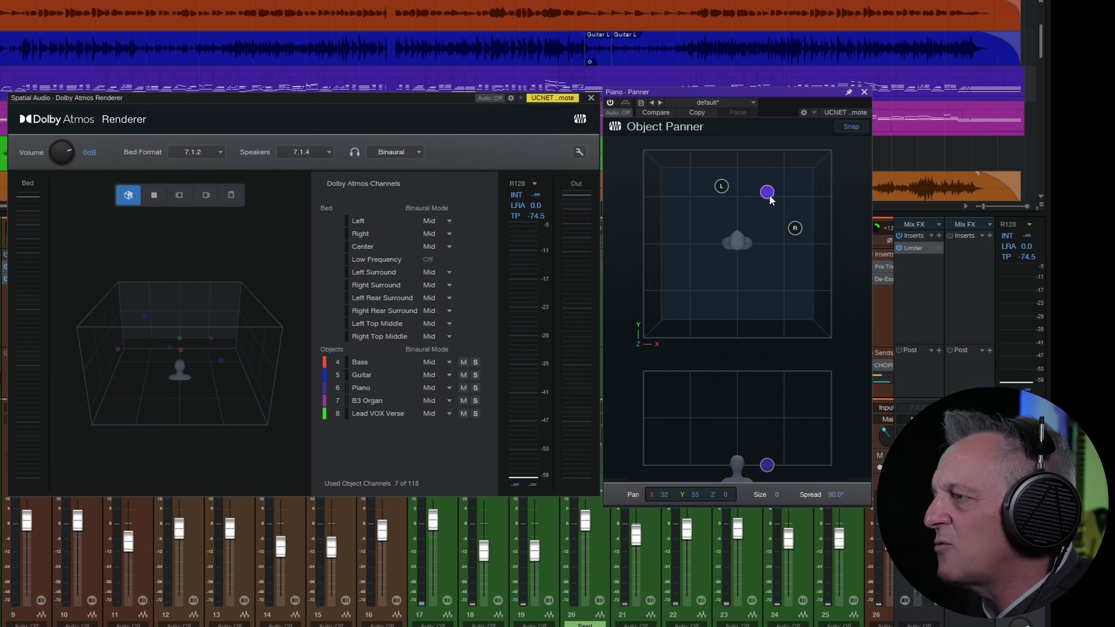
mouse_move(769, 197)
left_mouse_down()
mouse_move(716, 176)
mouse_move(675, 205)
mouse_move(769, 194)
left_mouse_up()
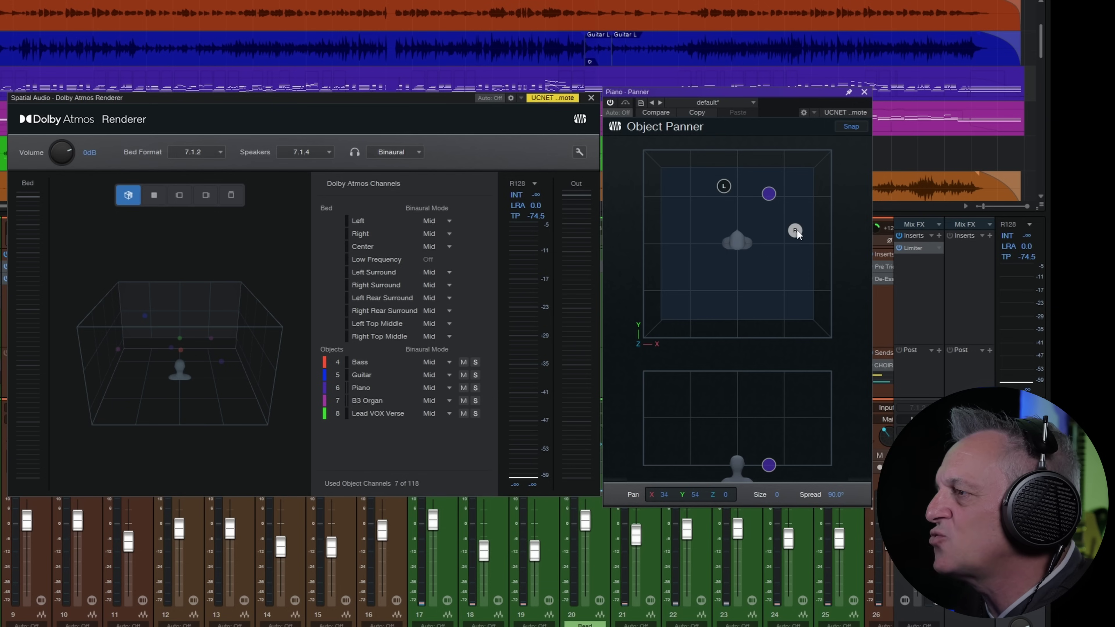
left_click_drag(796, 230, 780, 200)
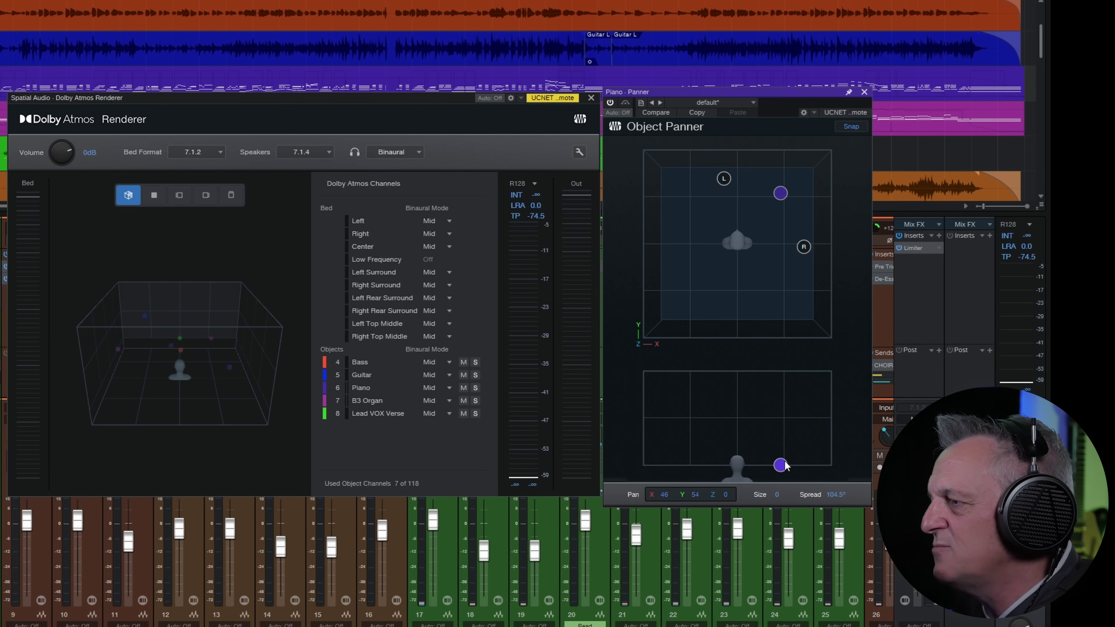
left_click_drag(785, 466, 783, 416)
Place the B3 Organ behind the listener at about X 28, Y -68, and the Lead VOX Verse in front at about X 0, Y 57, Z 21
key("Down")
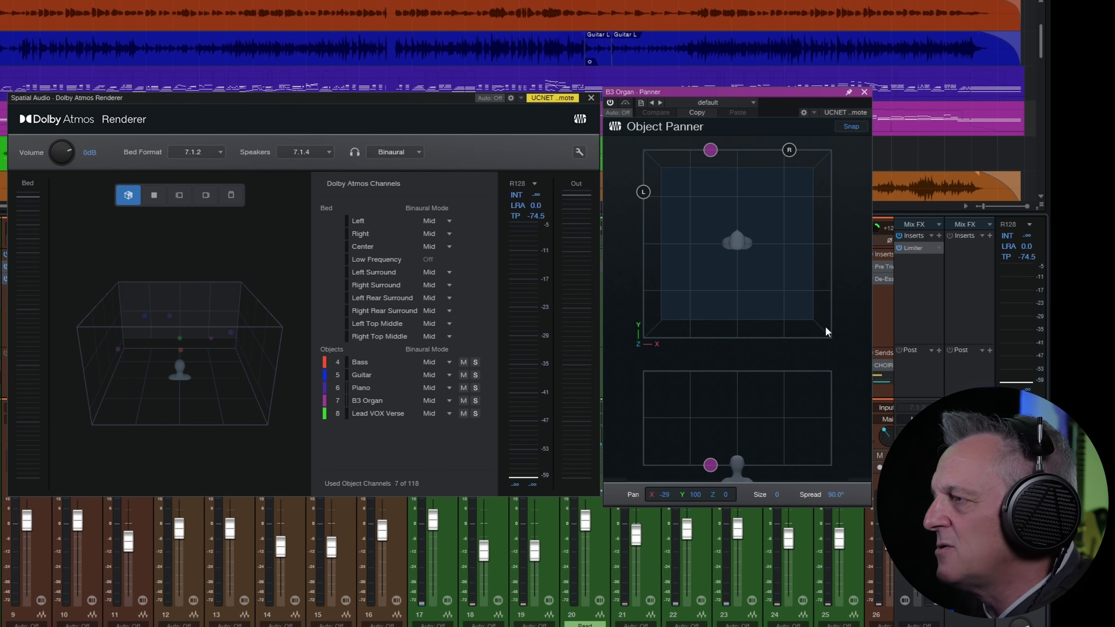
left_click_drag(707, 147, 764, 309)
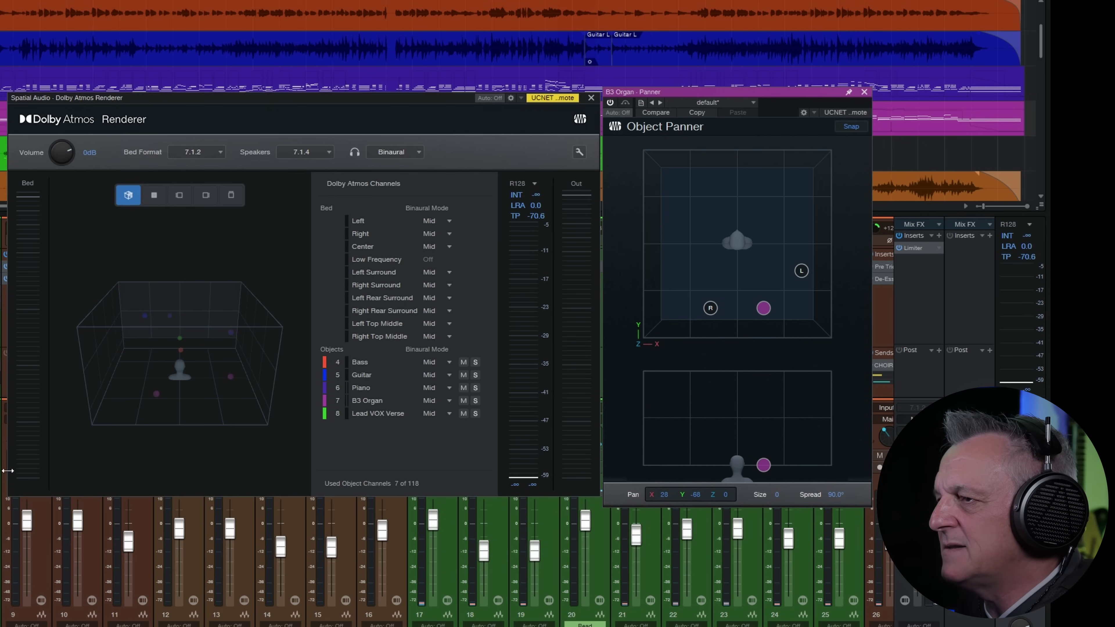
key("Down")
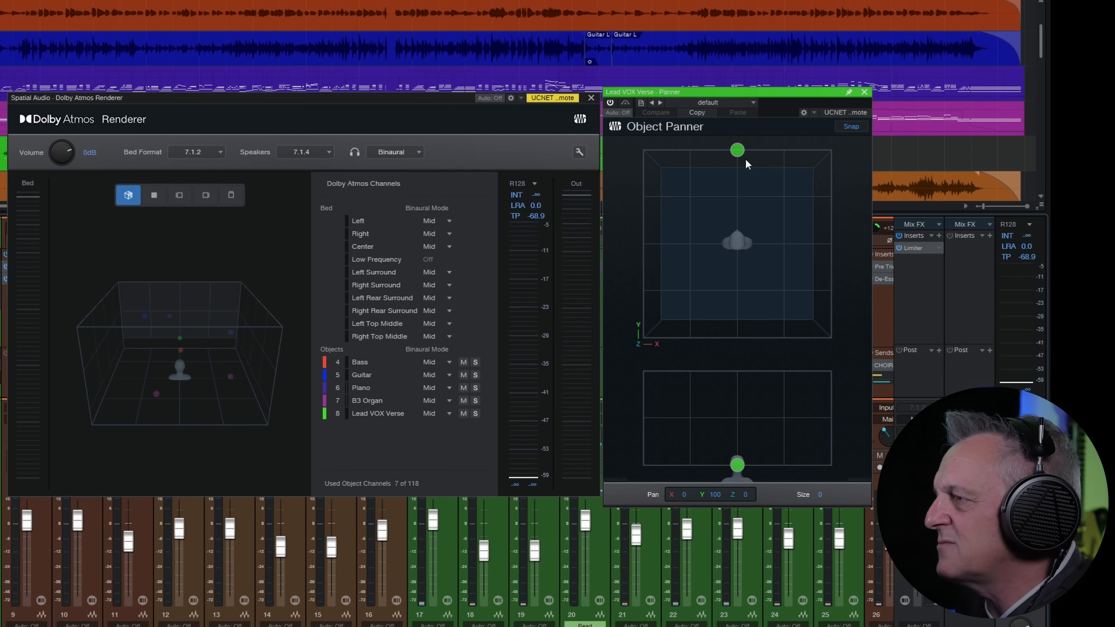
left_click_drag(738, 152, 739, 195)
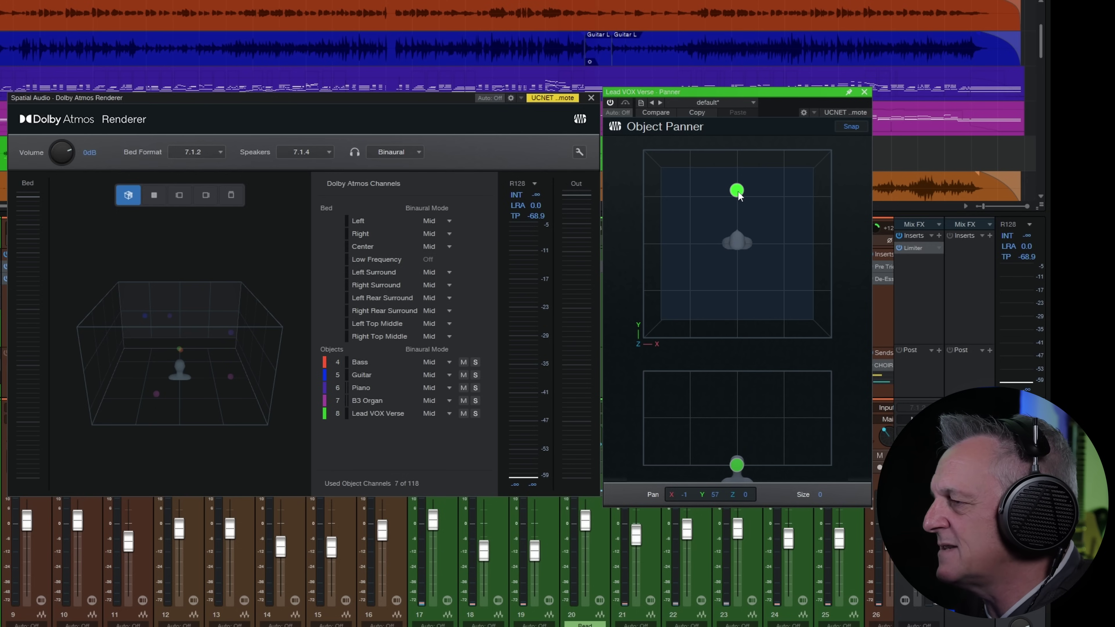
left_click_drag(737, 465, 738, 446)
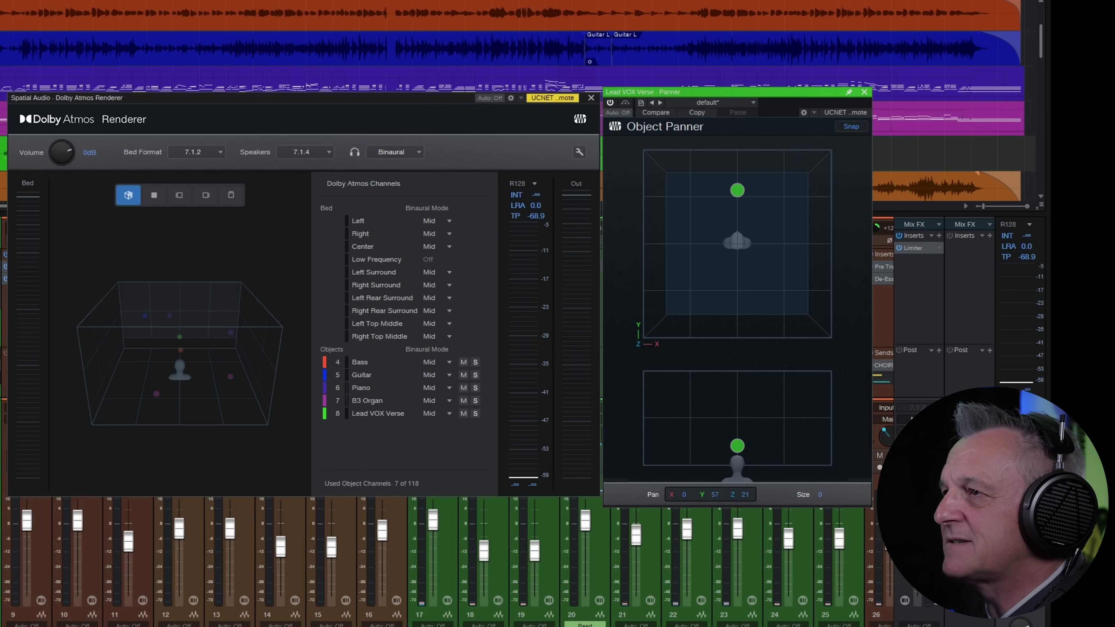
Play the song while moving the Lead VOX Verse object front left to about X -39, Y 52, and stop playback
key("space")
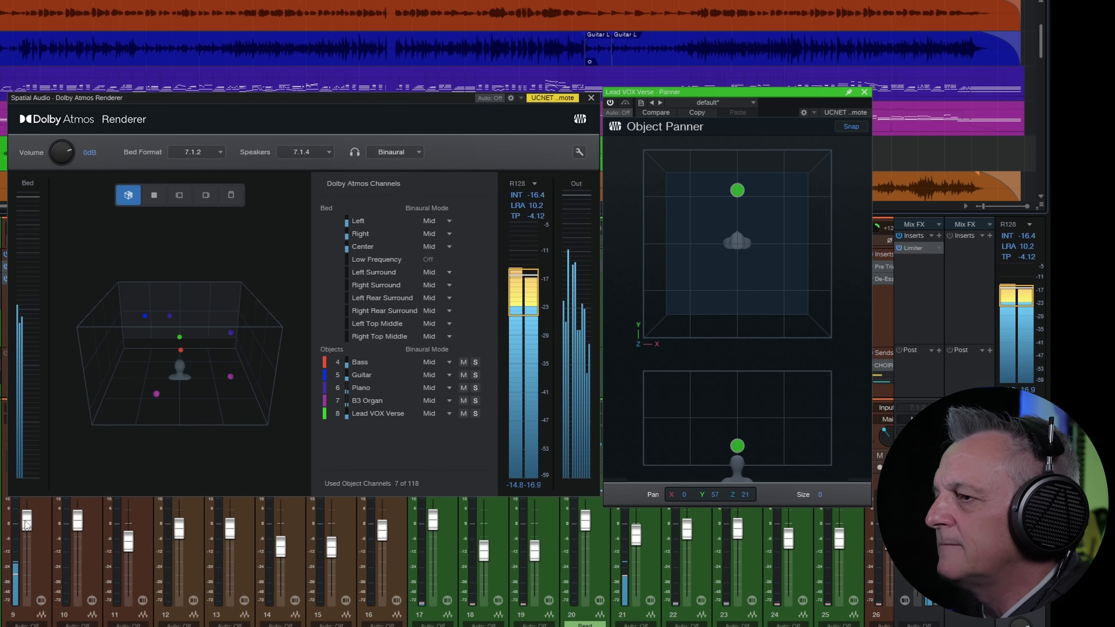
left_click_drag(737, 189, 701, 196)
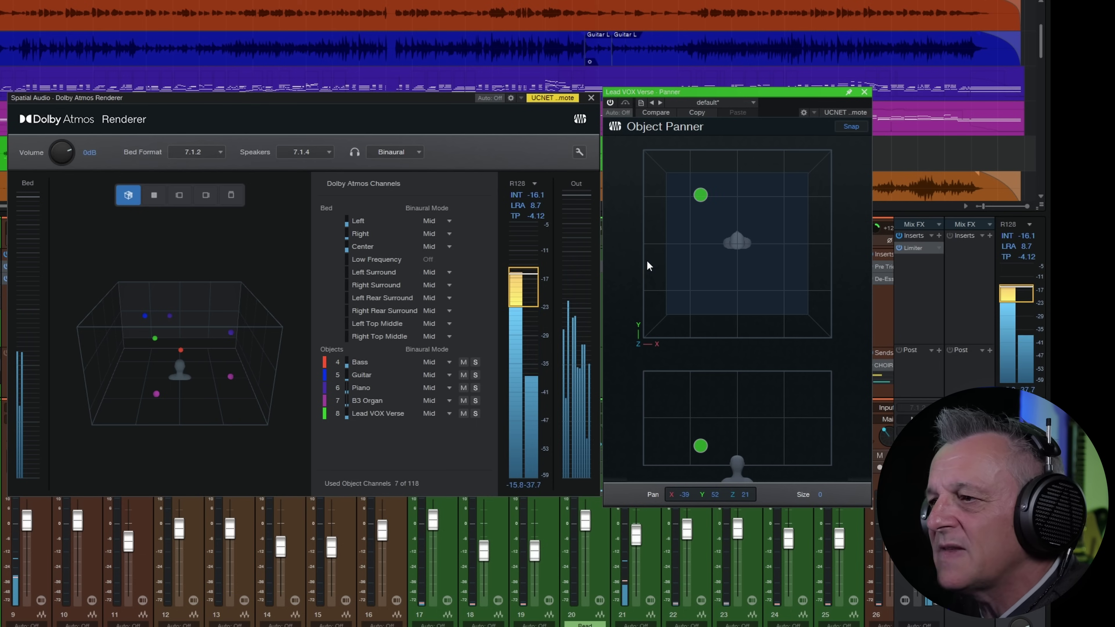
key("space")
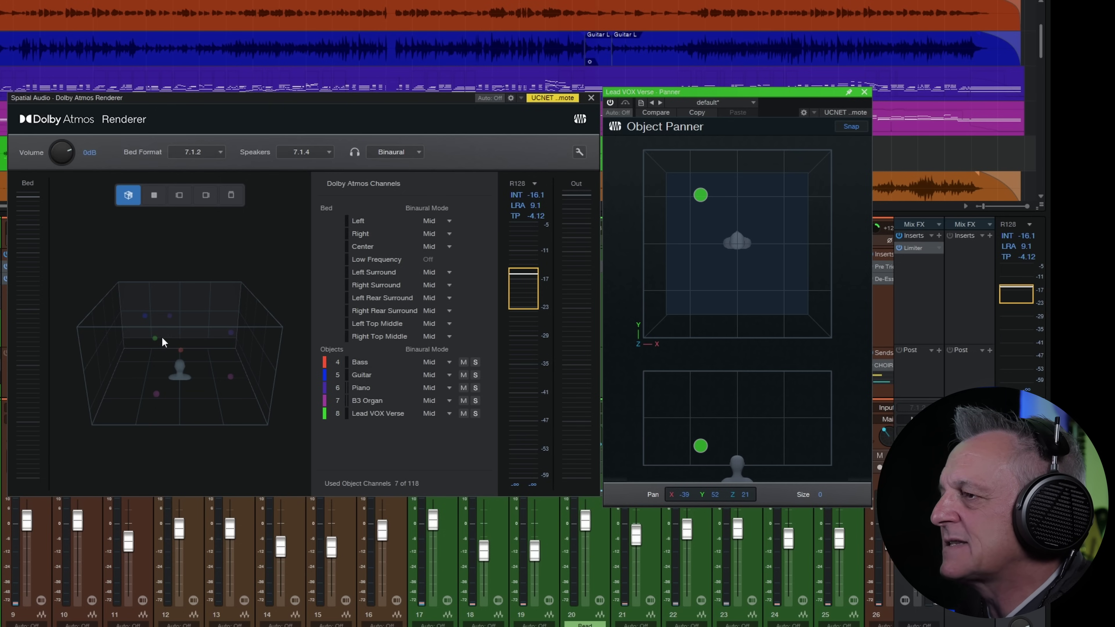
Orbit the renderer's 3D room view and switch it to the straight-on and side view presets to examine the object positions
left_click_drag(125, 340, 167, 339)
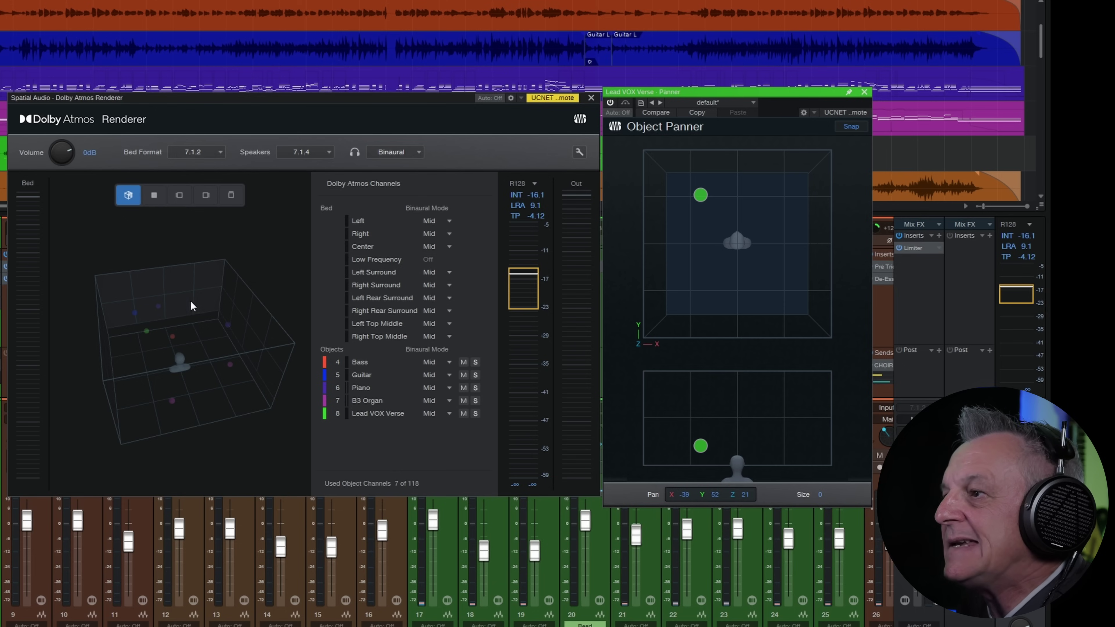
mouse_move(159, 344)
left_mouse_down()
mouse_move(159, 358)
mouse_move(175, 330)
mouse_move(159, 299)
mouse_move(144, 352)
mouse_move(154, 330)
left_mouse_up()
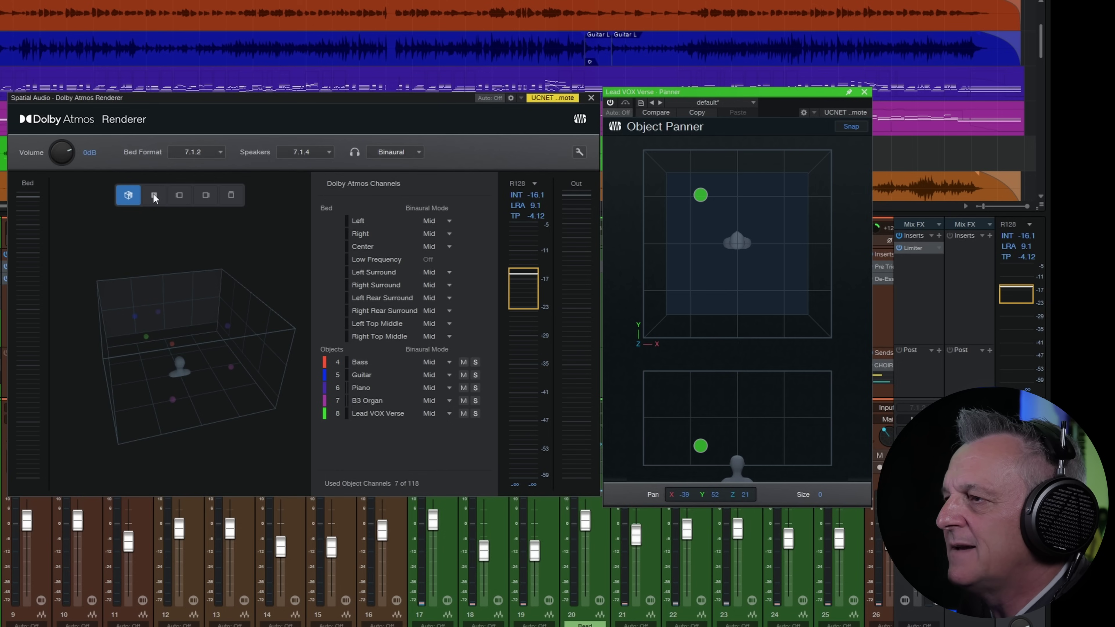
left_click(154, 195)
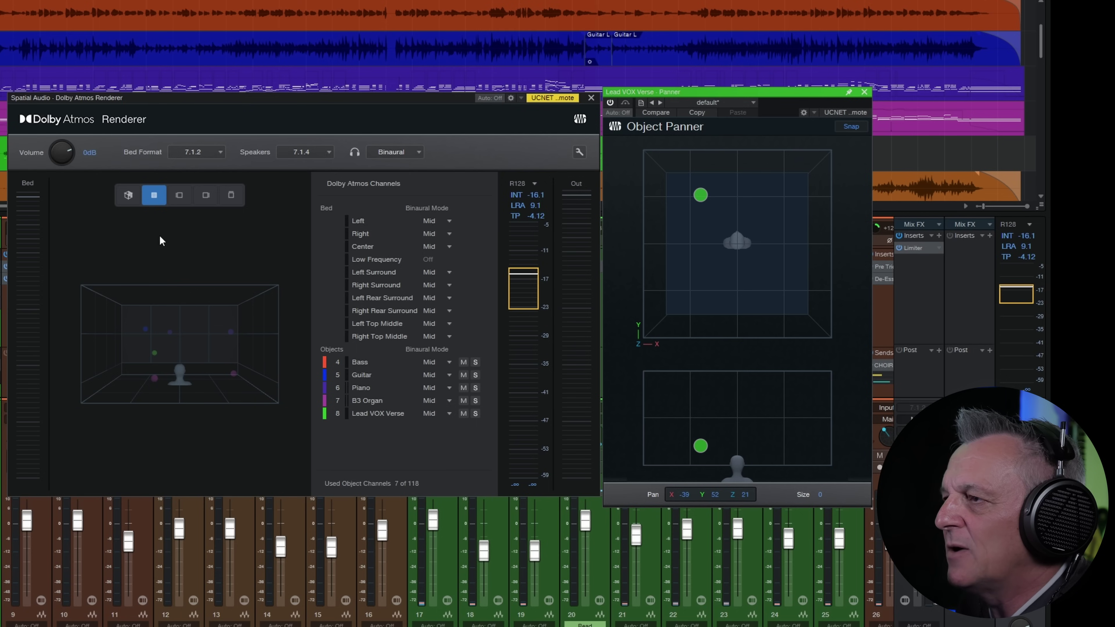
left_click(180, 198)
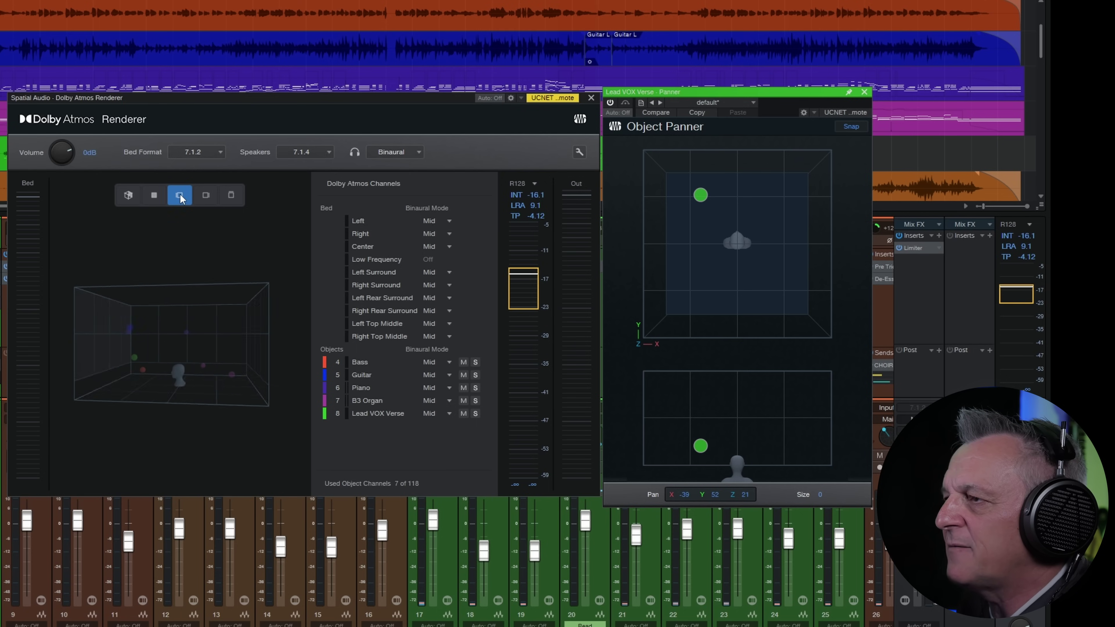
Examine the object positions in the renderer's angled and top view presets, and orbit the room in the perspective view
left_click(206, 197)
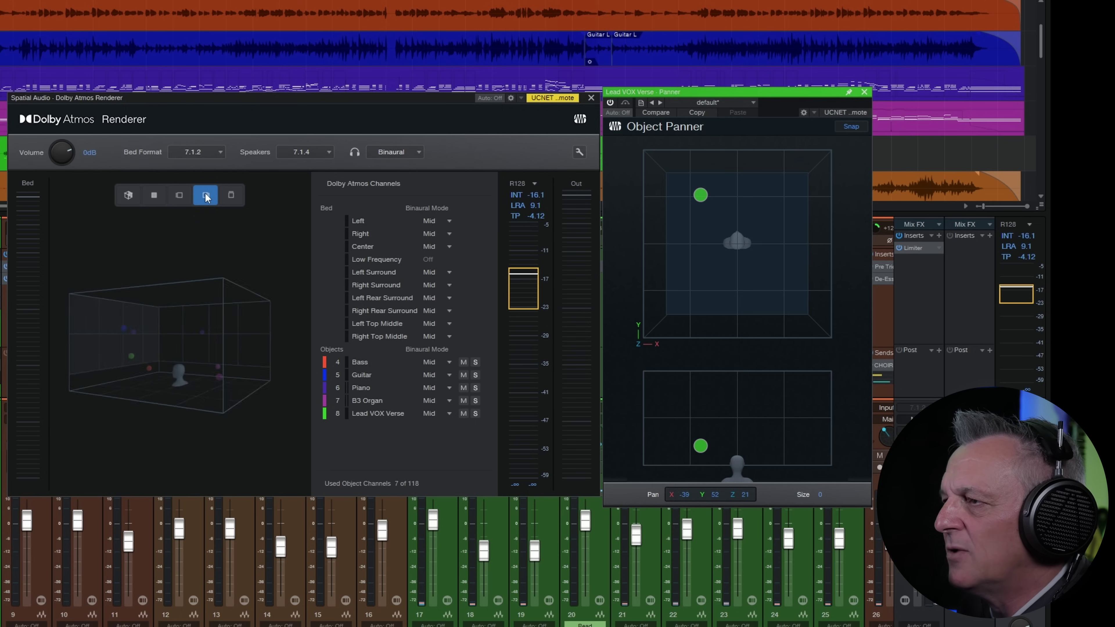
left_click(233, 196)
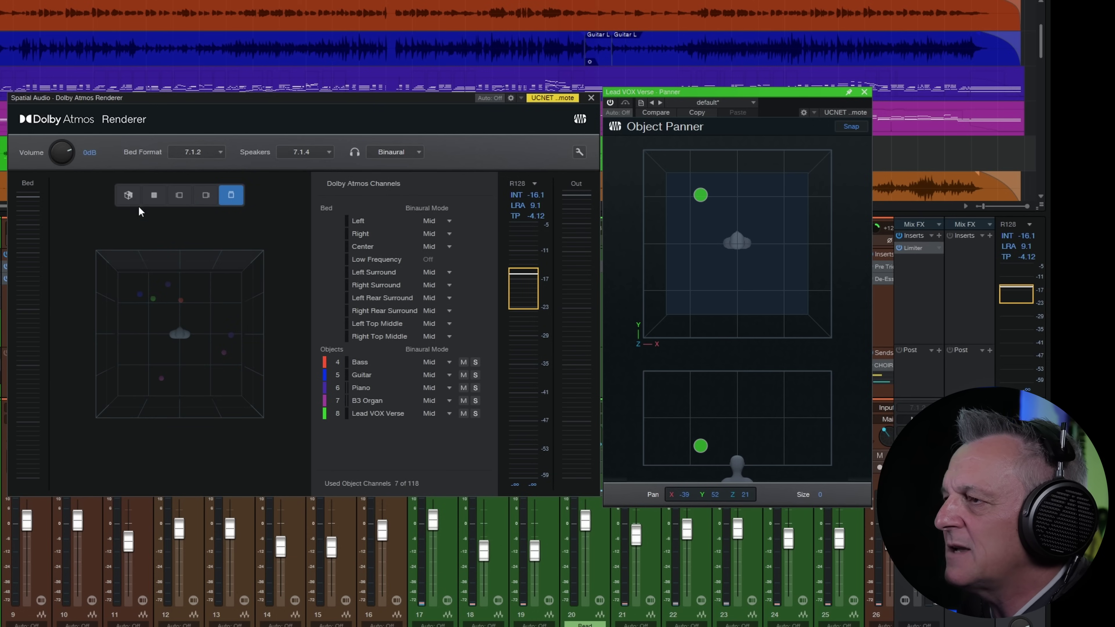
left_click(128, 195)
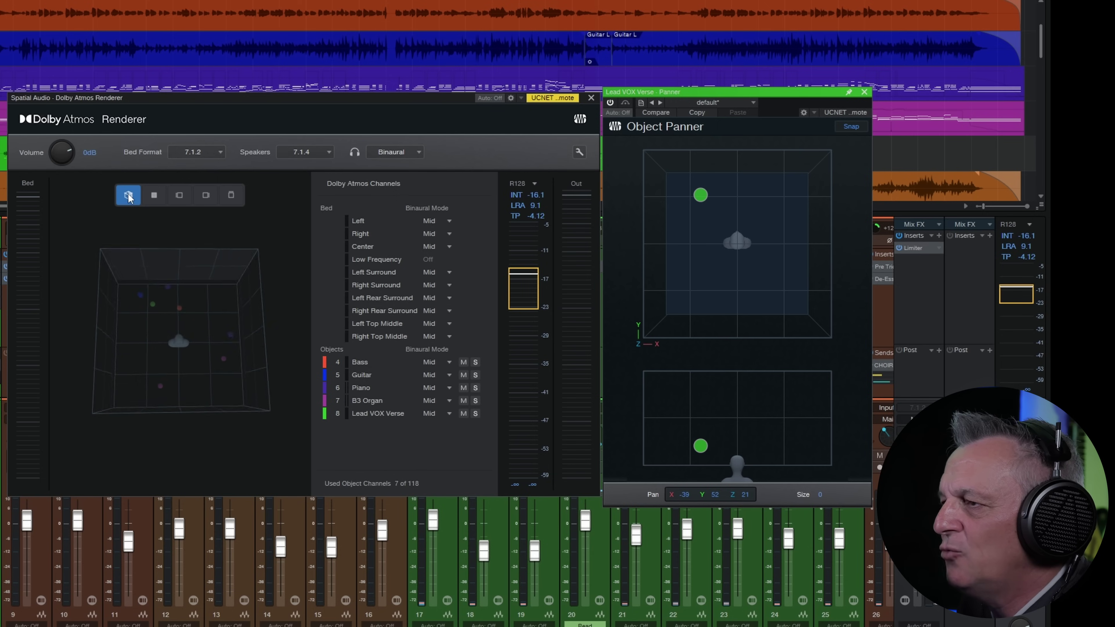
left_click_drag(136, 354, 146, 350)
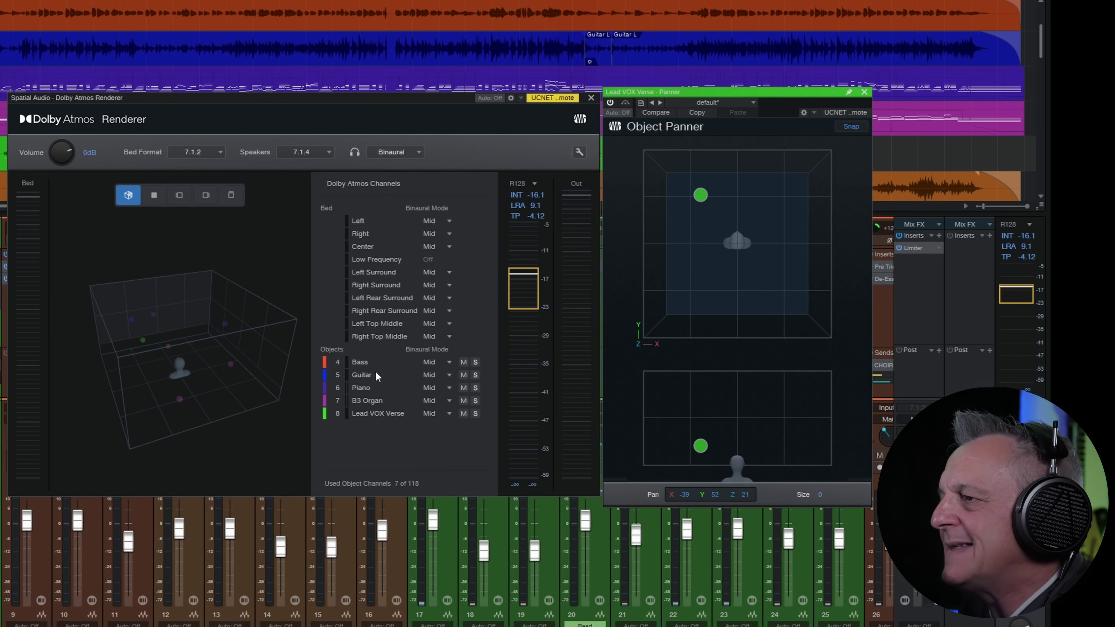
Move the Lead VOX Verse object closer to the listener at about X -29, Y 37, and play the song
left_click(710, 210)
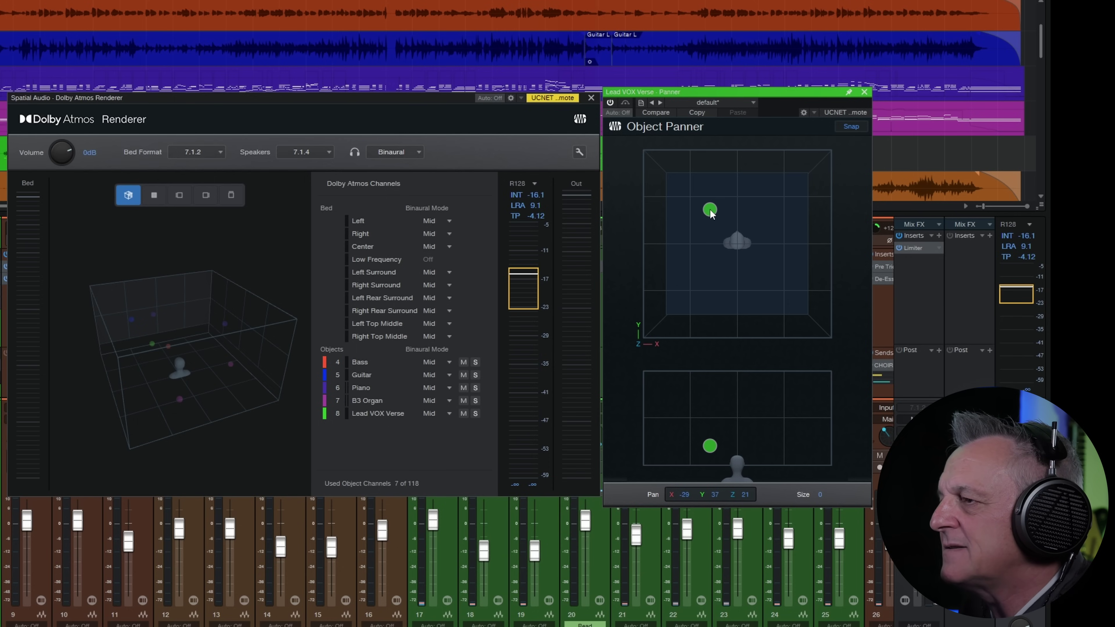
key("space")
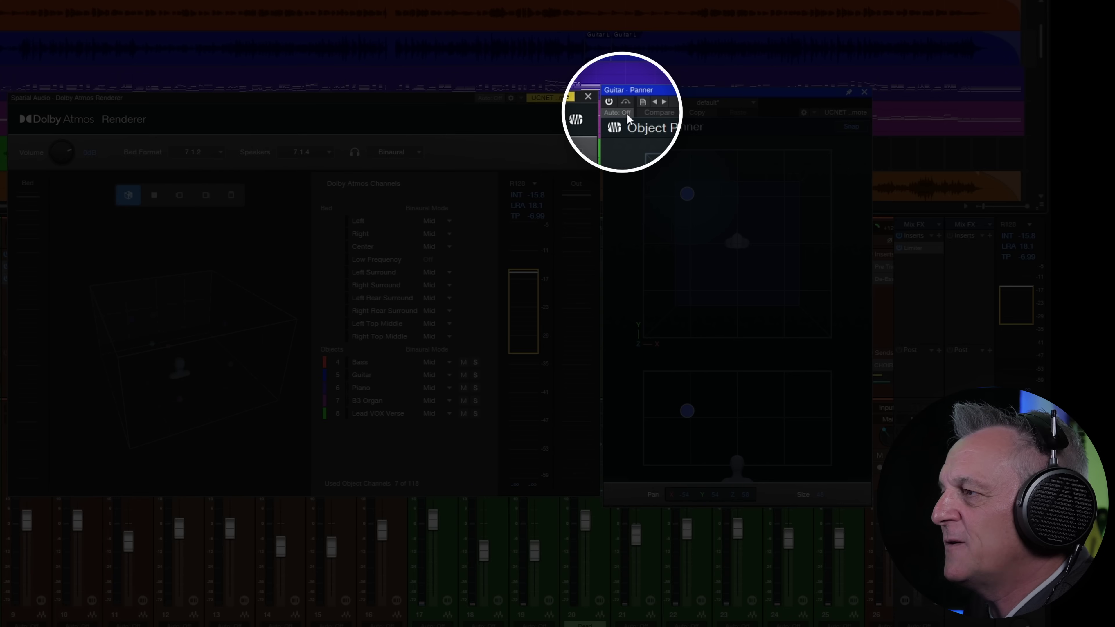
Set the Guitar panner's automation to Write and record X, Y and Z movements of the object during playback
left_click(627, 114)
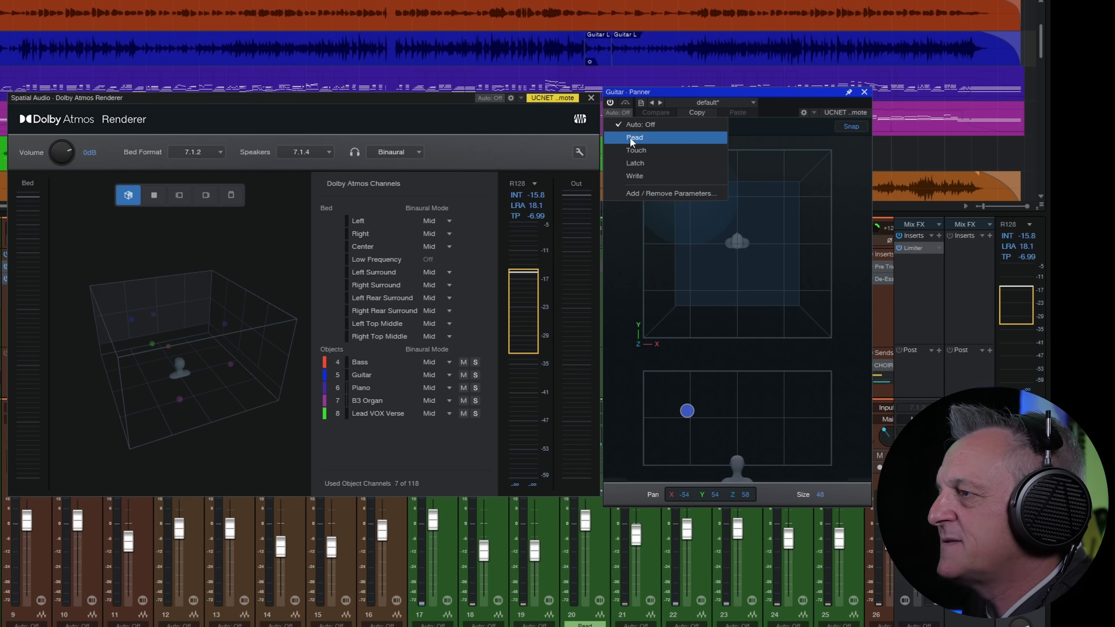
left_click(633, 176)
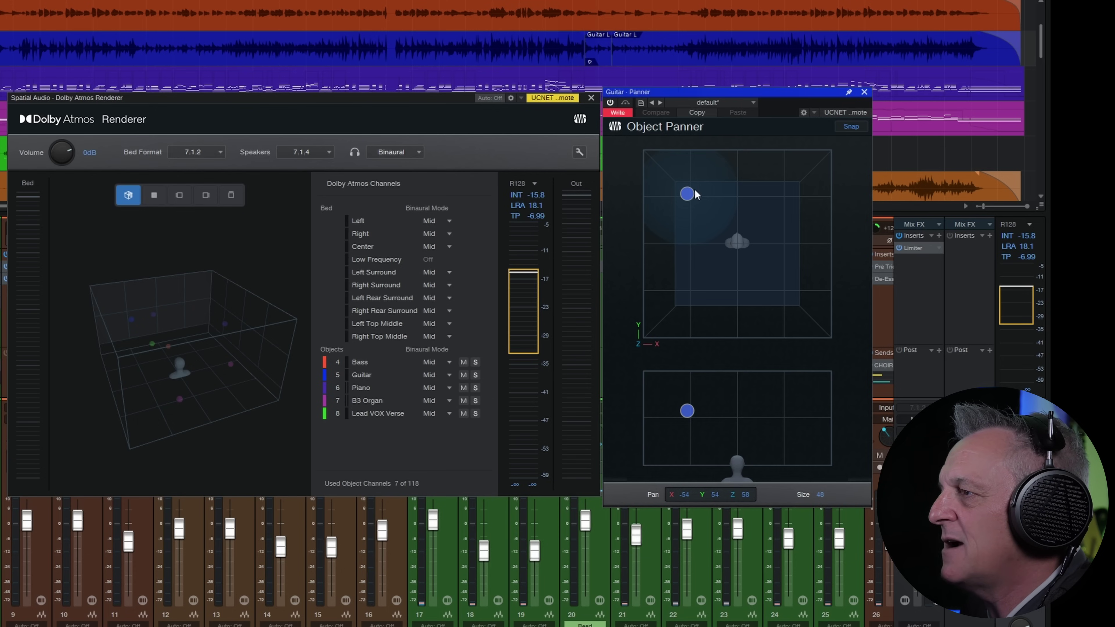
key("space")
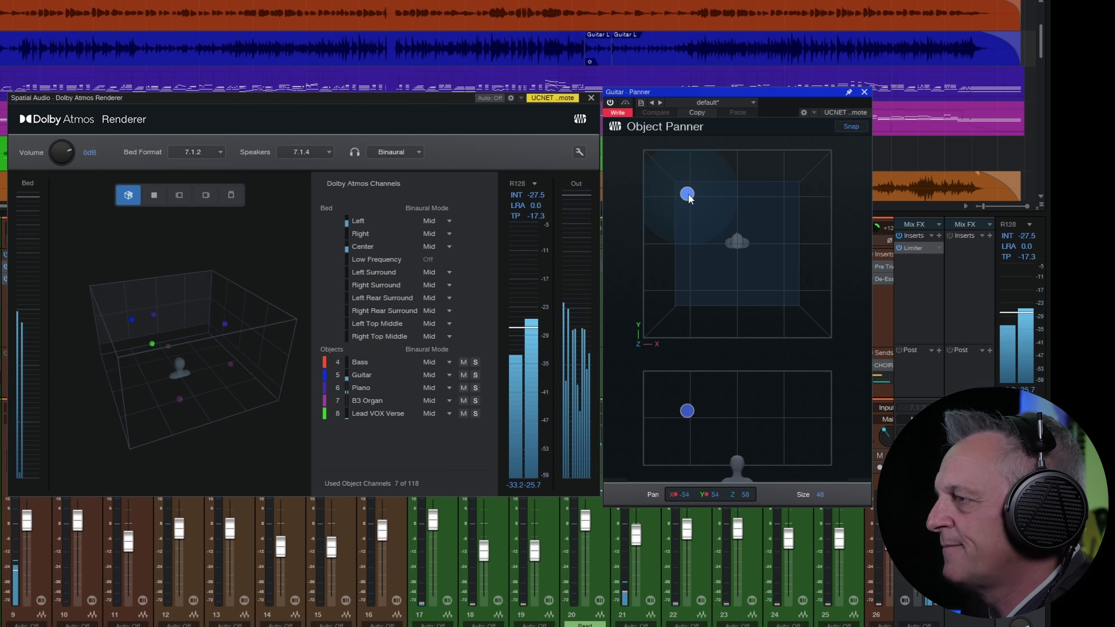
left_click_drag(687, 194, 710, 212)
mouse_move(707, 410)
left_mouse_down()
mouse_move(748, 410)
mouse_move(766, 439)
mouse_move(726, 386)
mouse_move(687, 443)
mouse_move(687, 413)
left_mouse_up()
key("space")
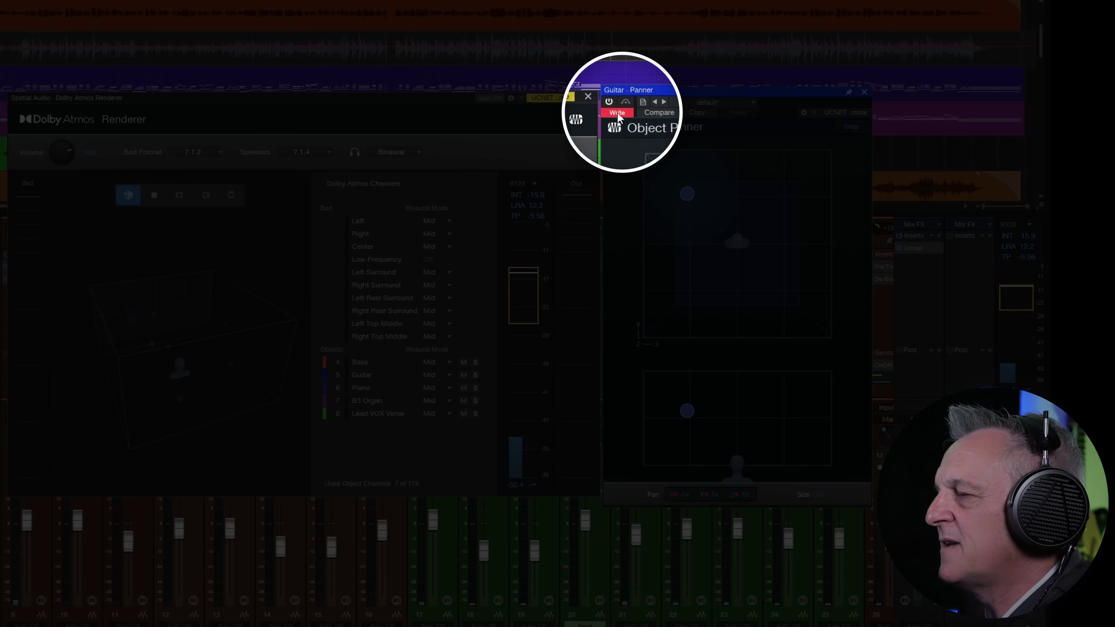
Switch the Guitar panner's automation to Read and play back the recorded object movement
left_click(617, 112)
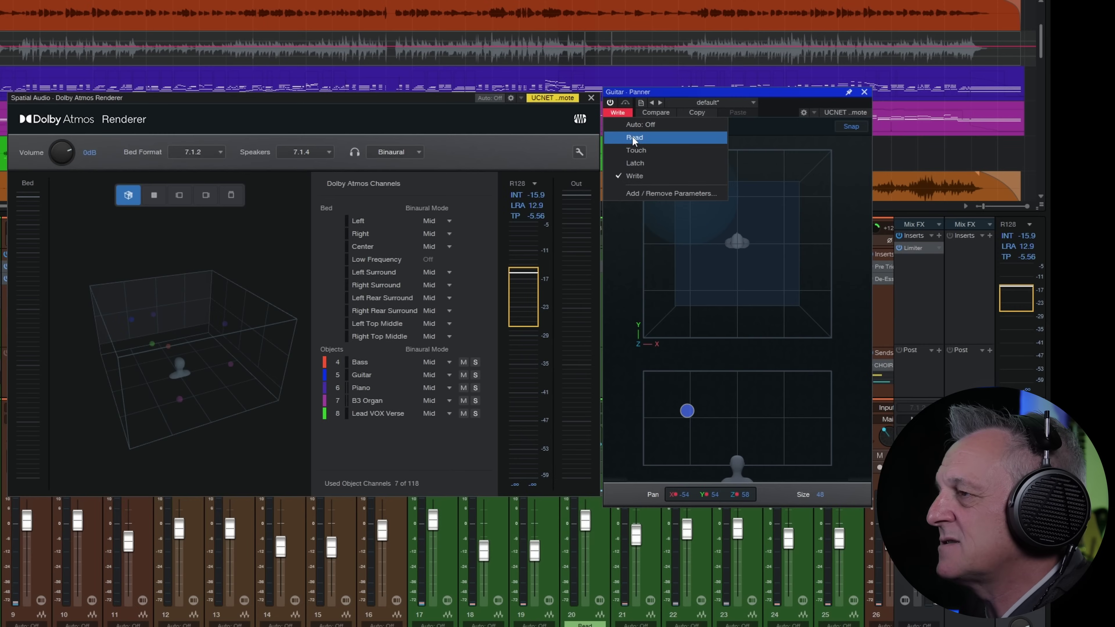
left_click(633, 137)
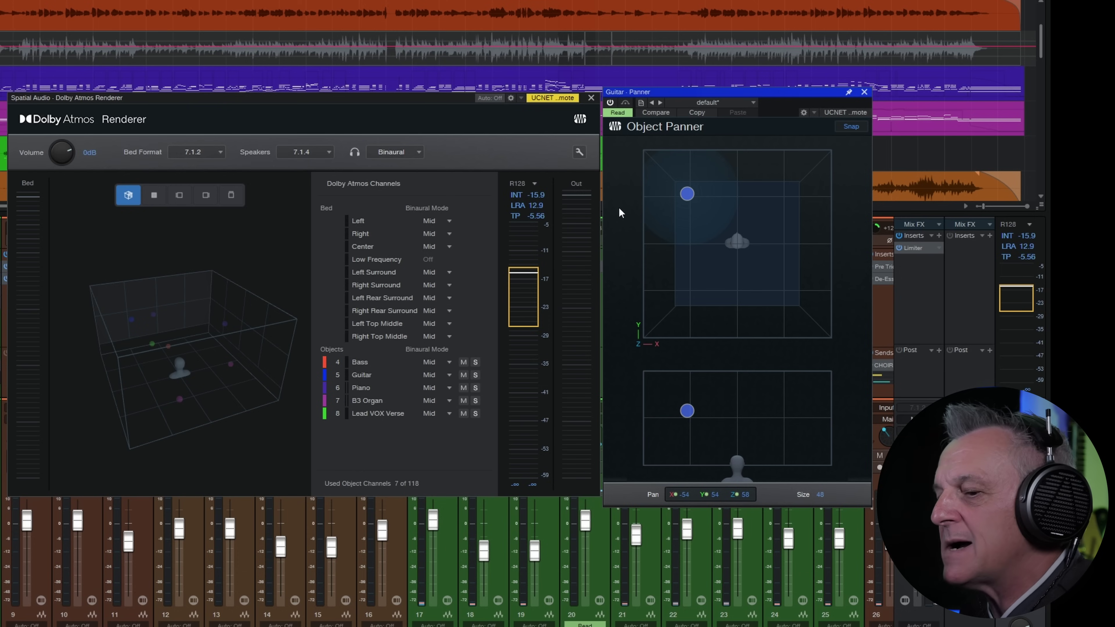
key("space")
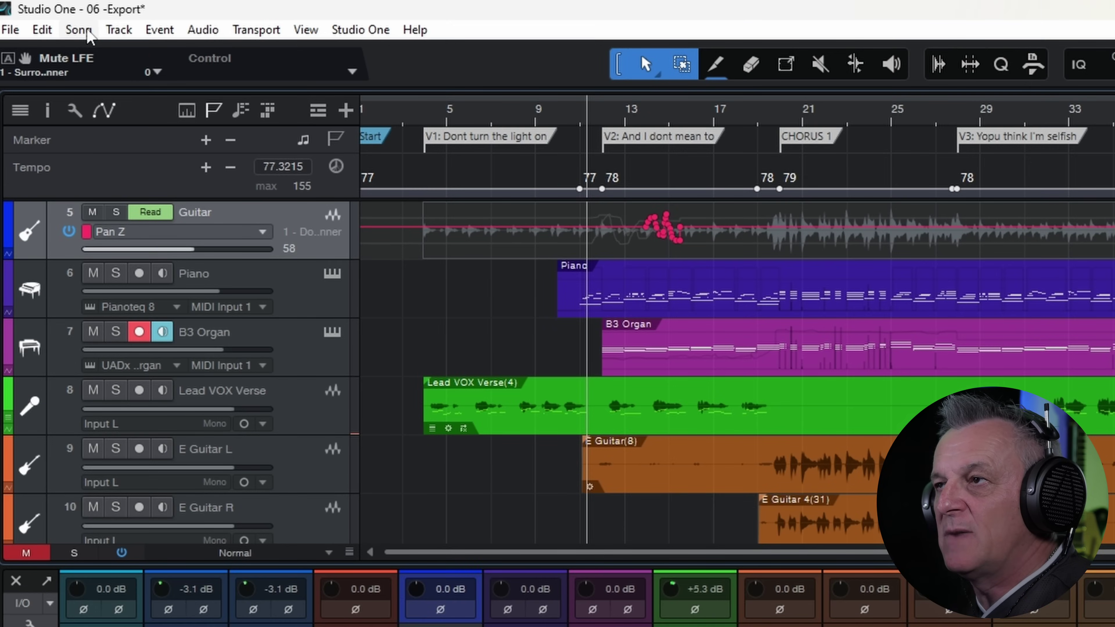
Open the spatial audio export and clear all additional mixdown formats, including Stereo and 7.1.4, keeping only the ADM BWF master file
left_click(79, 30)
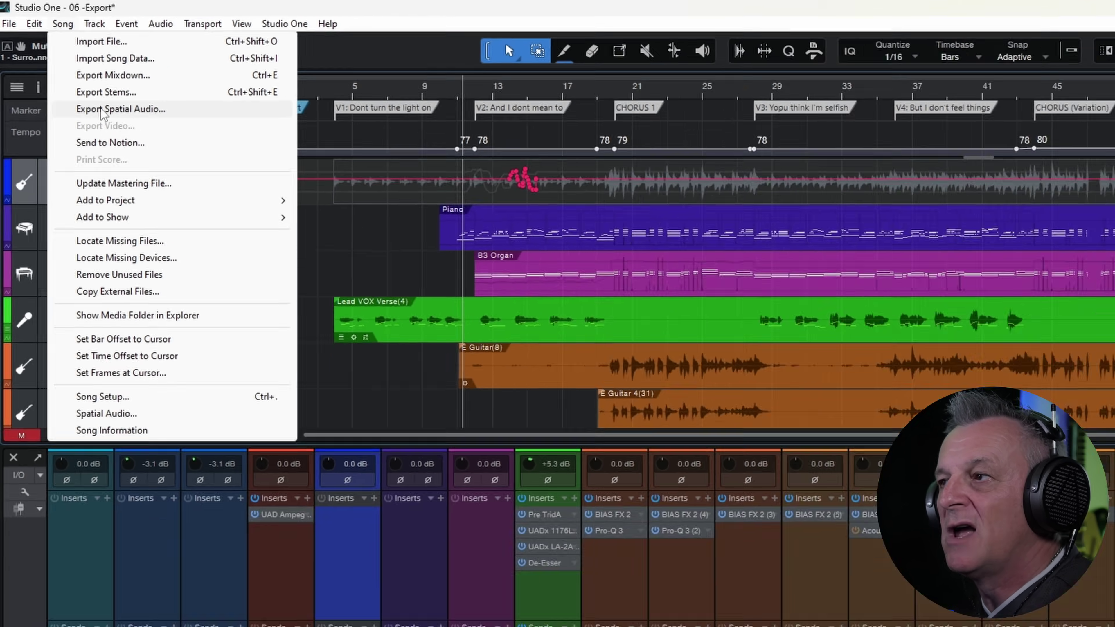
left_click(116, 138)
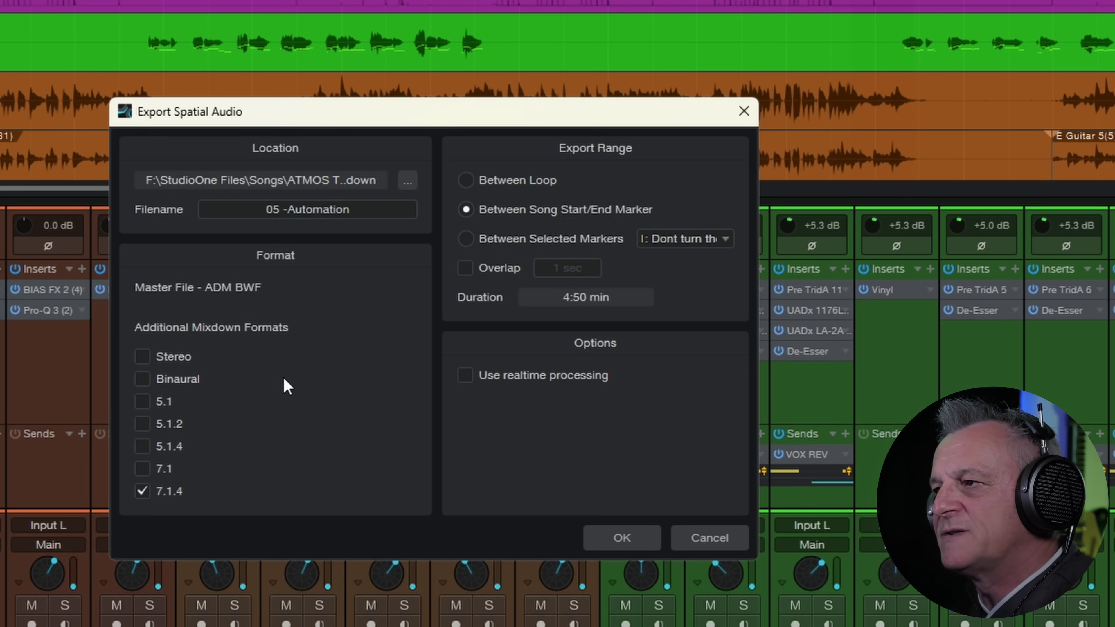
left_click(145, 357)
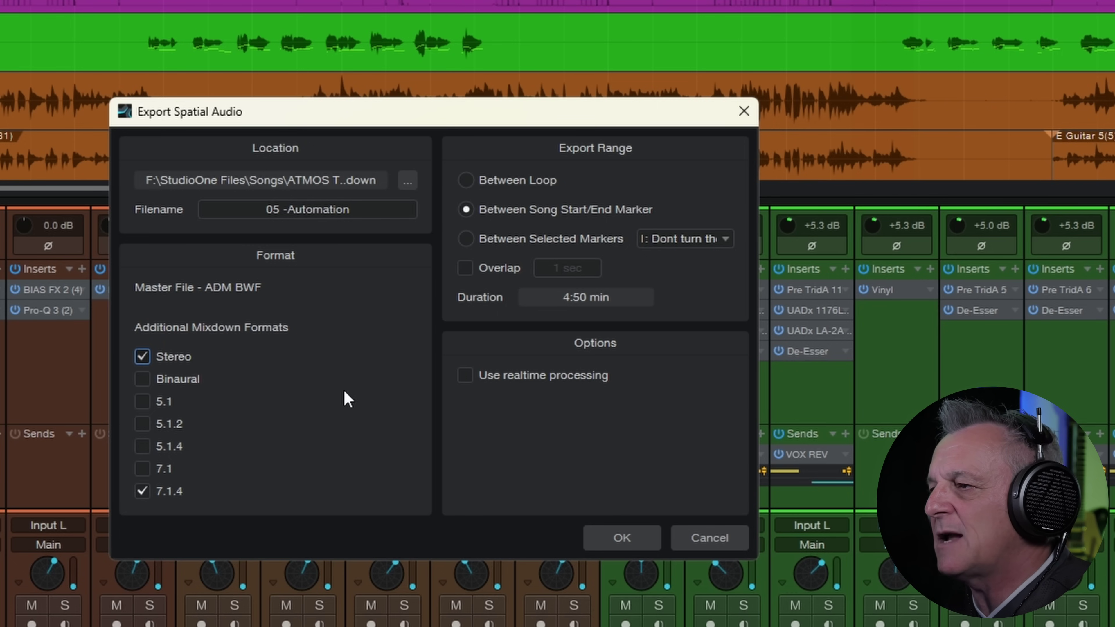
left_click(140, 492)
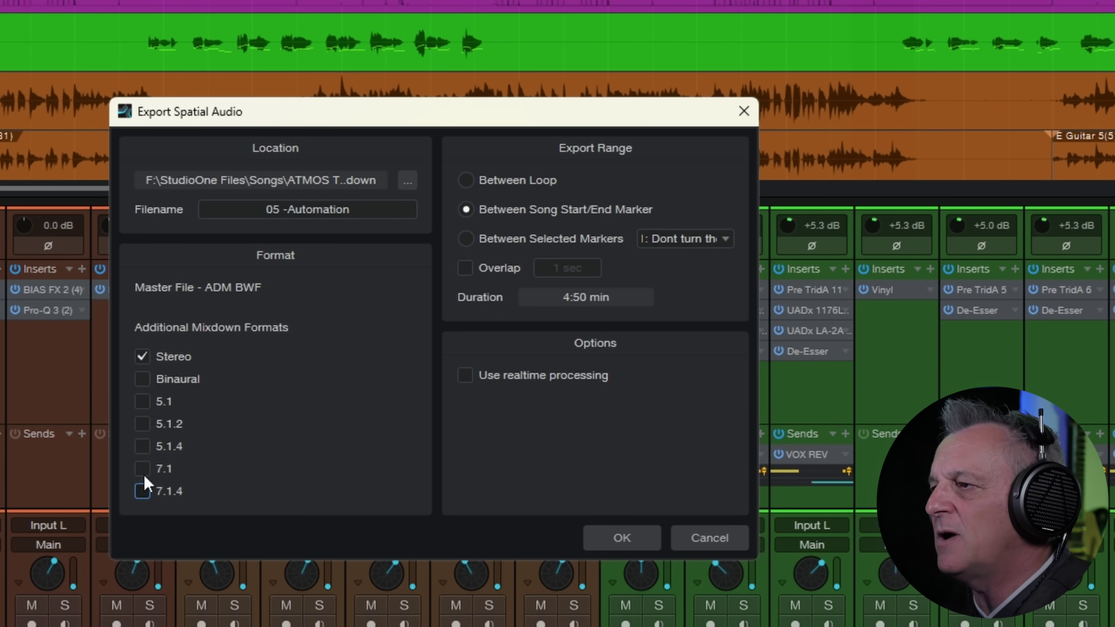
left_click(143, 358)
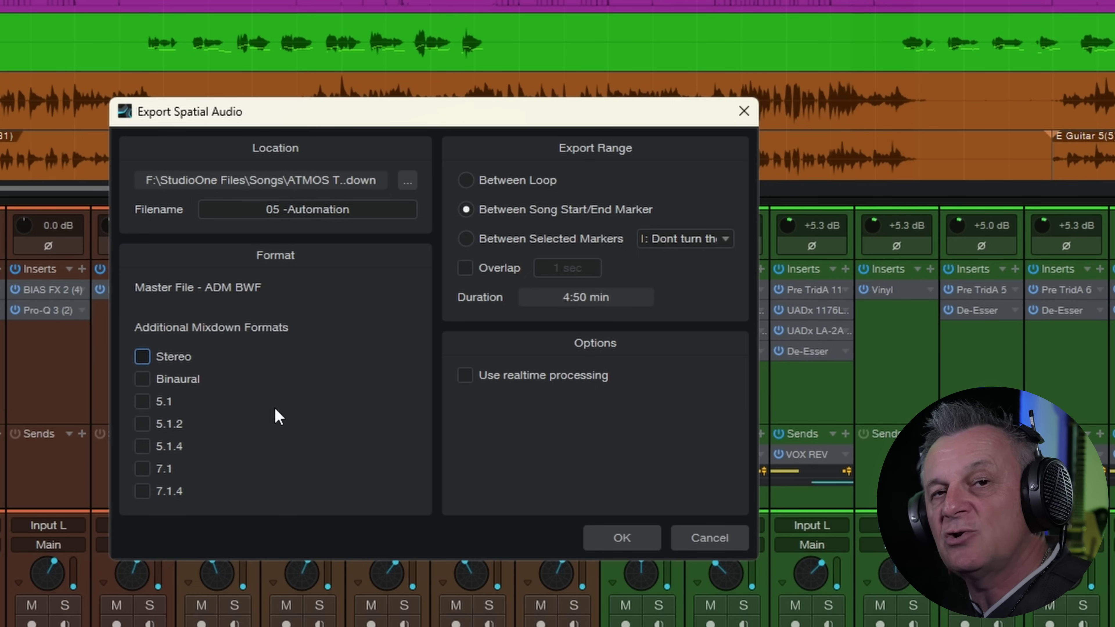